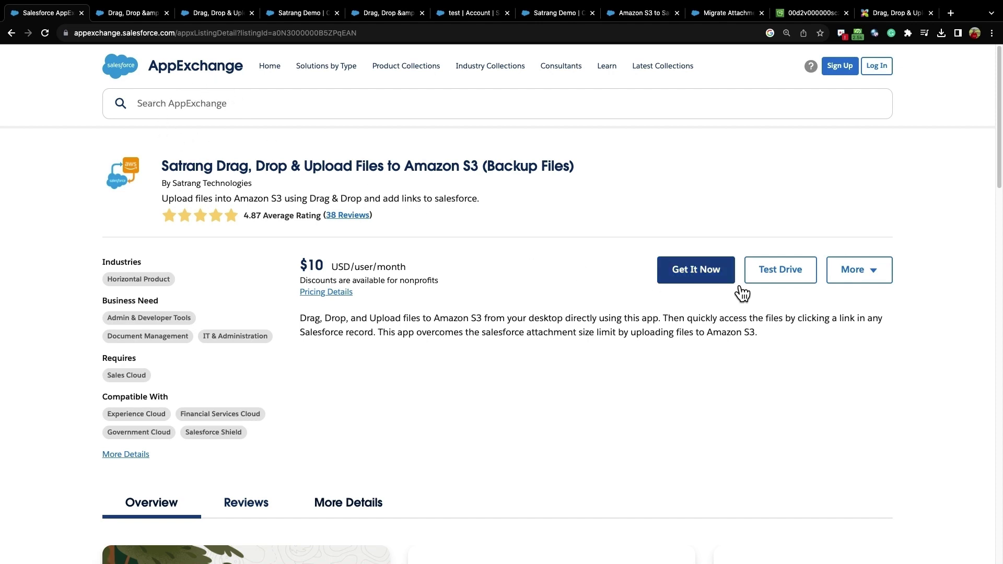
# Step: Review the features, post-install steps and additional features on the Drag, Drop & Upload Files to Amazon S3 overview page
pyautogui.click(117, 18)
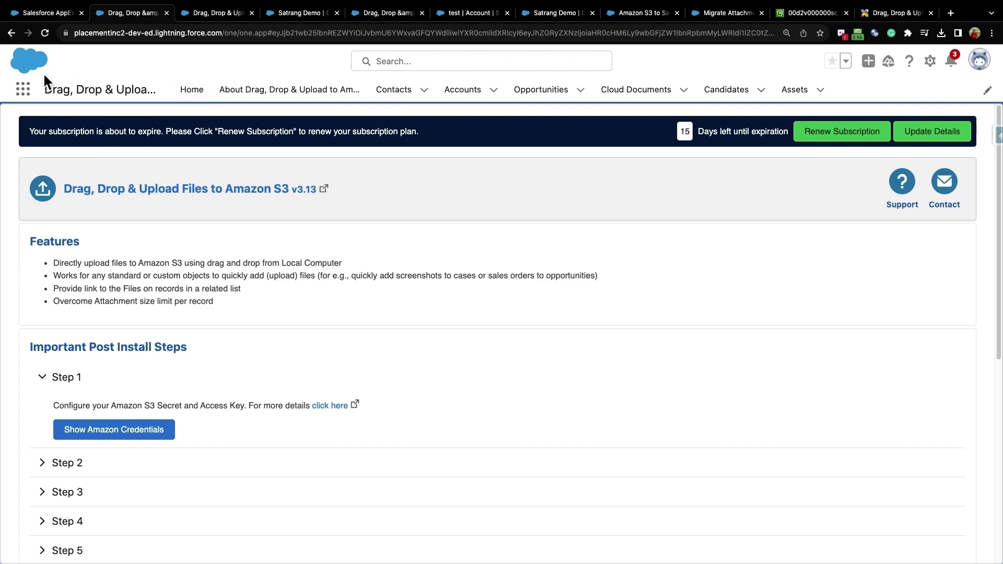
pyautogui.scroll(-6, 330, 432)
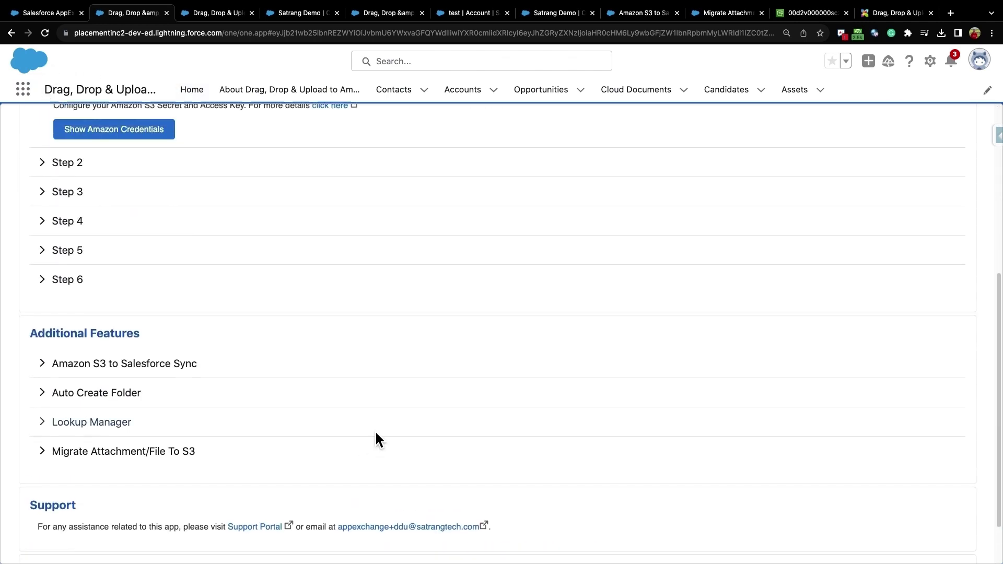
pyautogui.scroll(5, 377, 439)
pyautogui.click(204, 15)
pyautogui.scroll(-5, 446, 332)
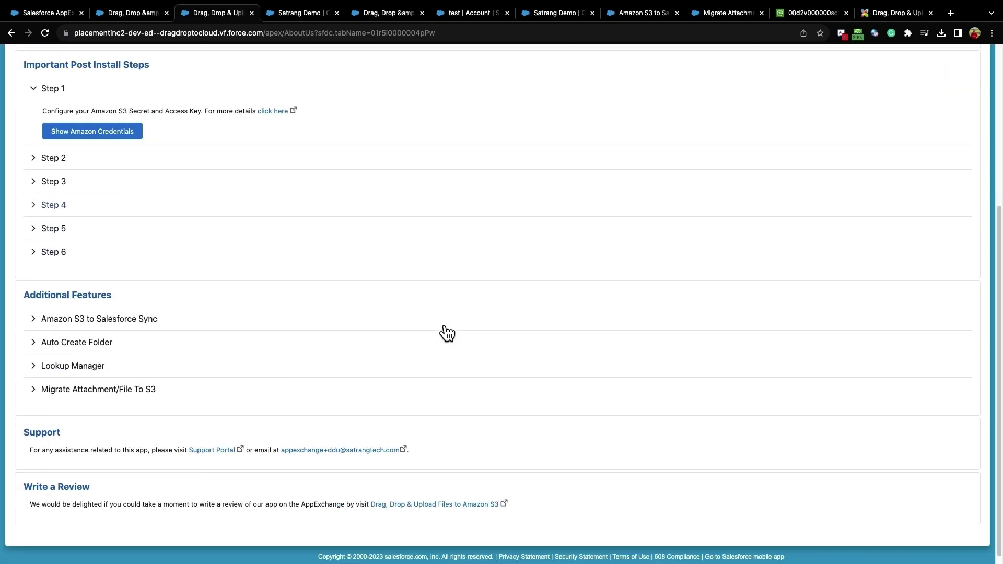
pyautogui.scroll(5, 448, 333)
pyautogui.click(133, 15)
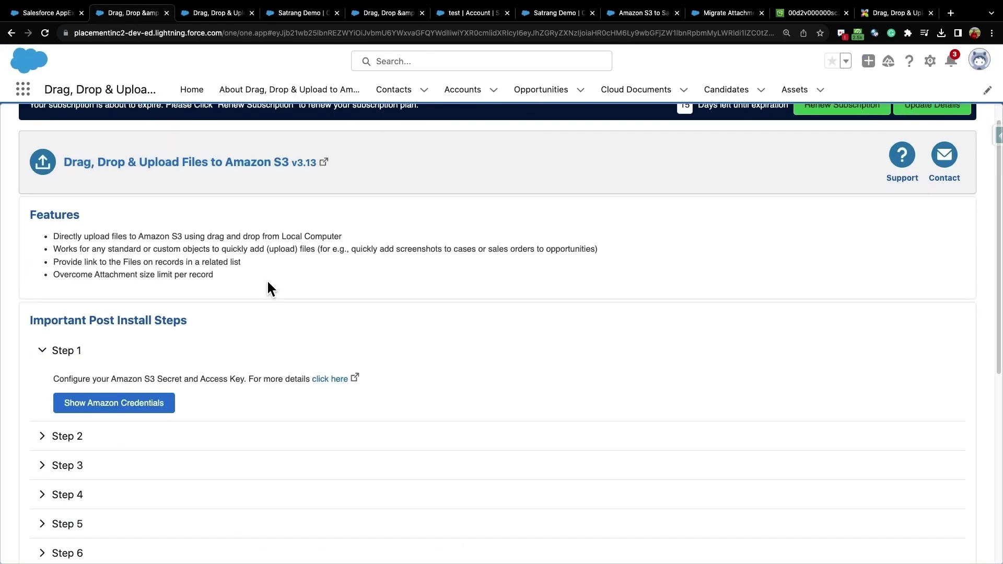
pyautogui.scroll(-3, 166, 390)
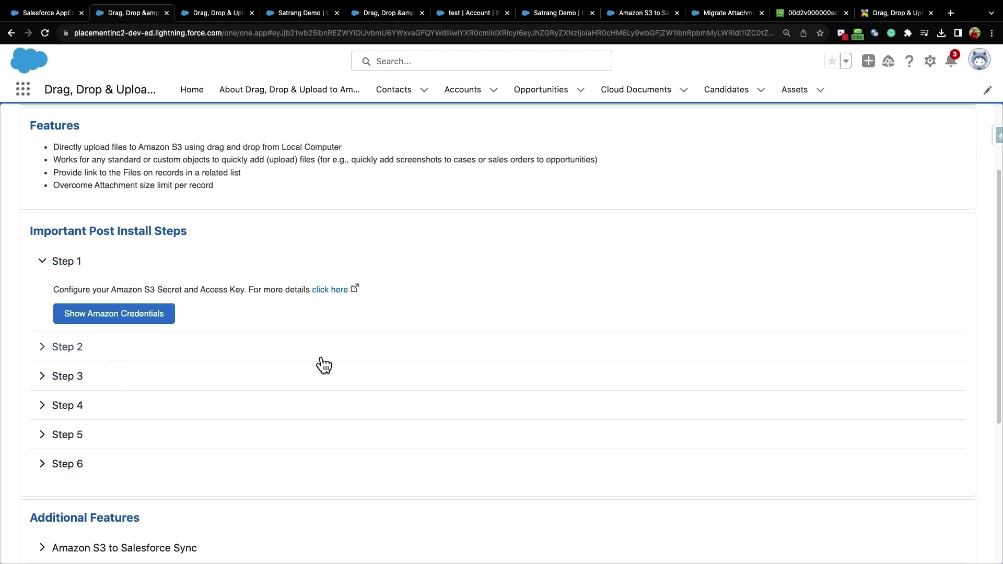
pyautogui.scroll(3, 366, 382)
pyautogui.scroll(-2, 393, 391)
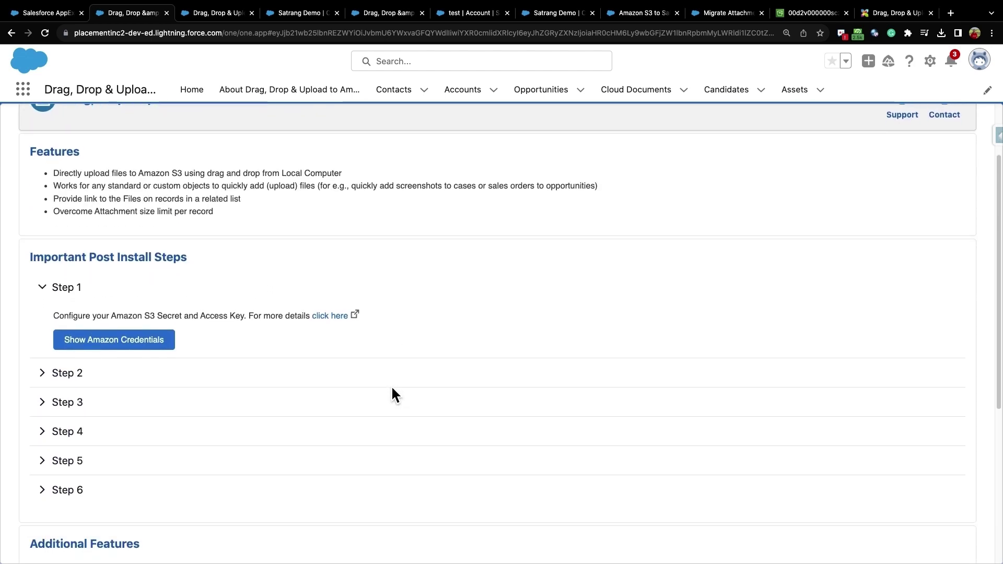
pyautogui.scroll(1, 400, 398)
# Step: View the demo contact record and the access type options on the Amazon S3 upload page
pyautogui.click(292, 14)
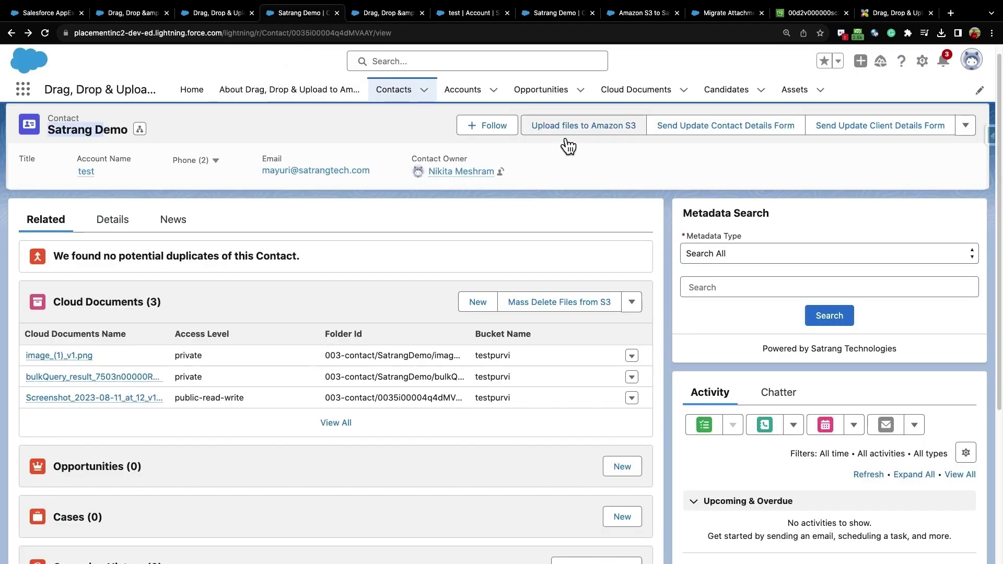
pyautogui.click(381, 14)
pyautogui.scroll(-1, 345, 418)
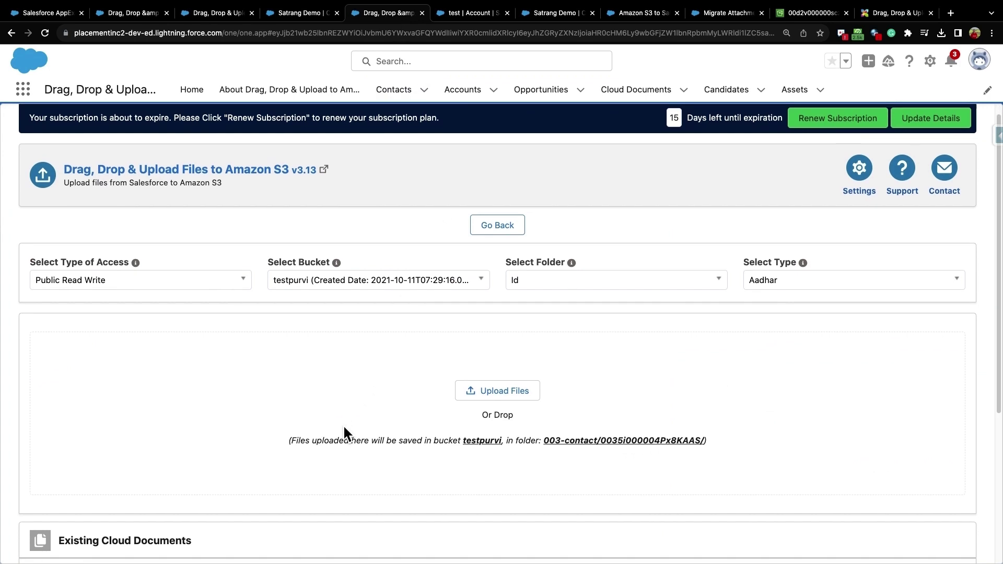
pyautogui.click(140, 282)
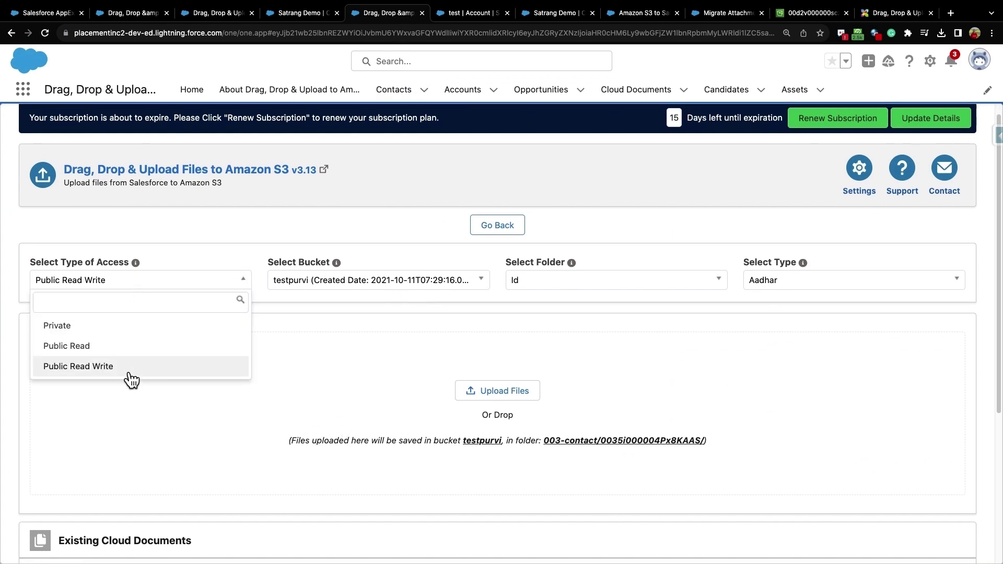
pyautogui.click(293, 356)
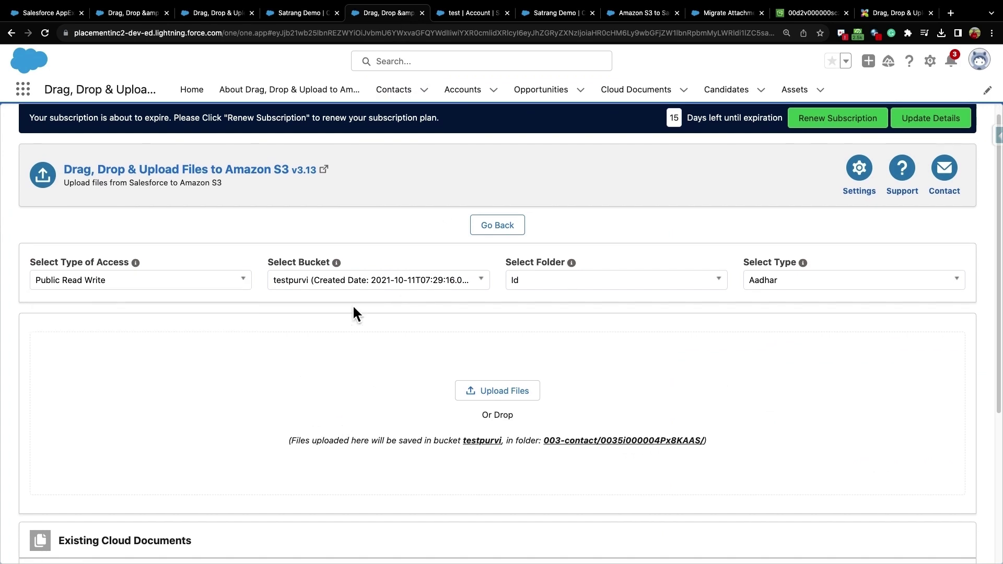
# Step: Examine the available buckets, folder naming fields and document types on the Amazon S3 upload page
pyautogui.click(365, 282)
pyautogui.scroll(1, 372, 387)
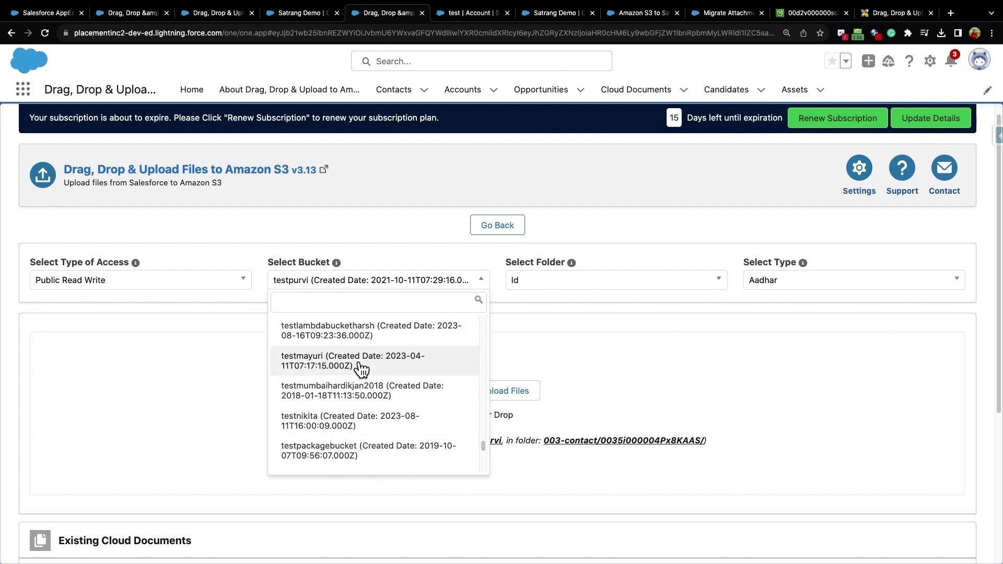
pyautogui.click(560, 292)
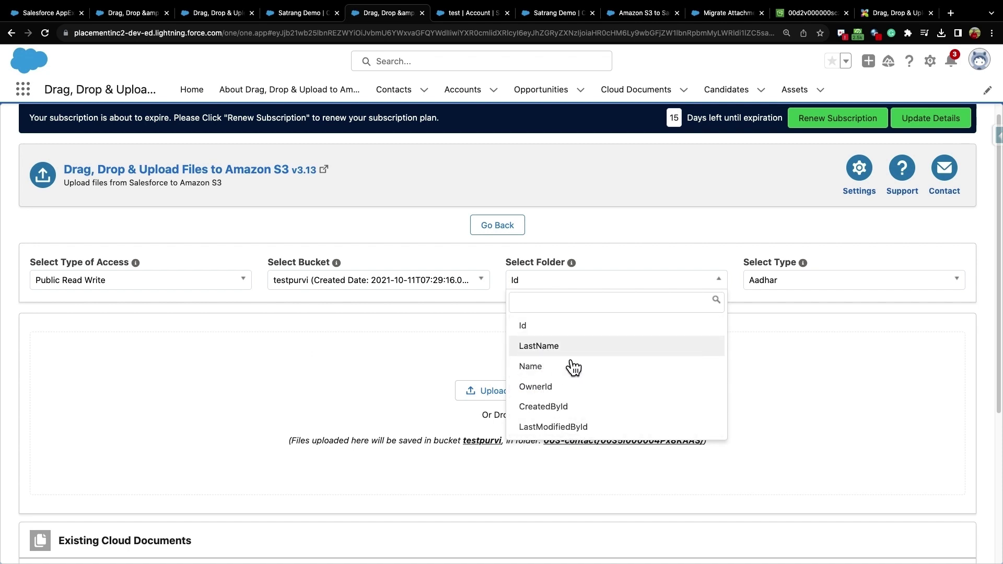
pyautogui.click(785, 345)
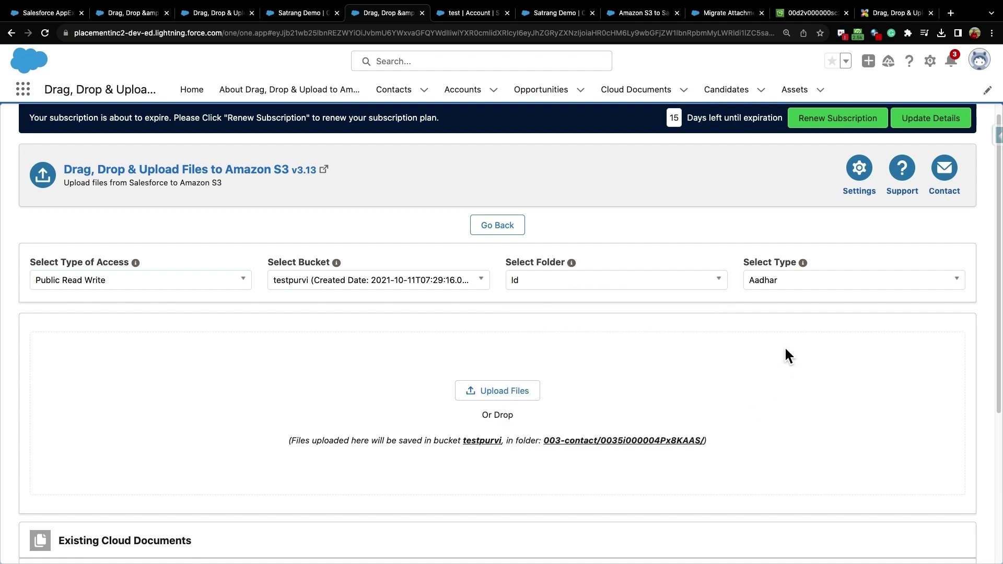
pyautogui.click(785, 285)
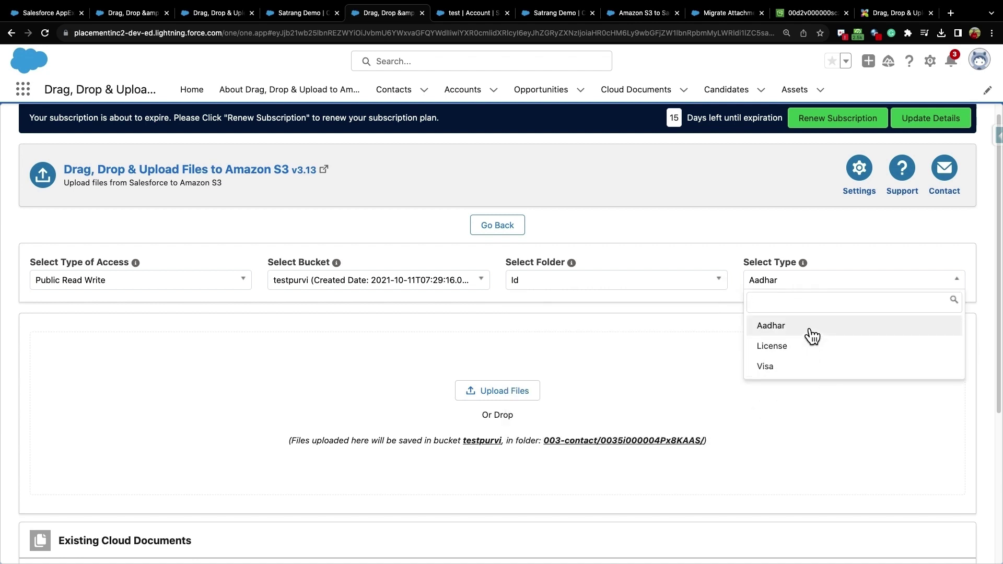
pyautogui.click(814, 402)
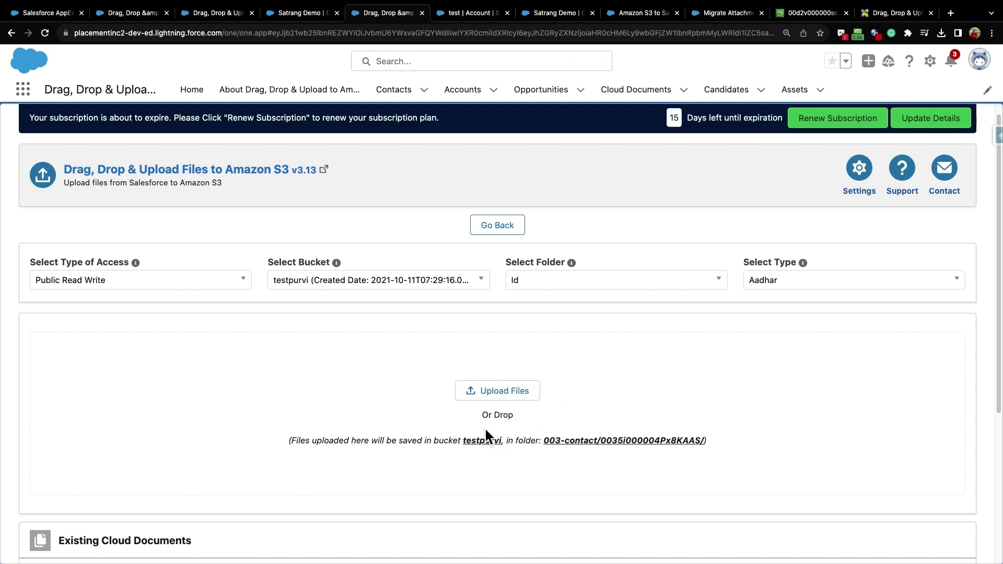
# Step: Show all cloud documents of the demo contact and compare their name-based and ID-based folder paths
pyautogui.click(293, 20)
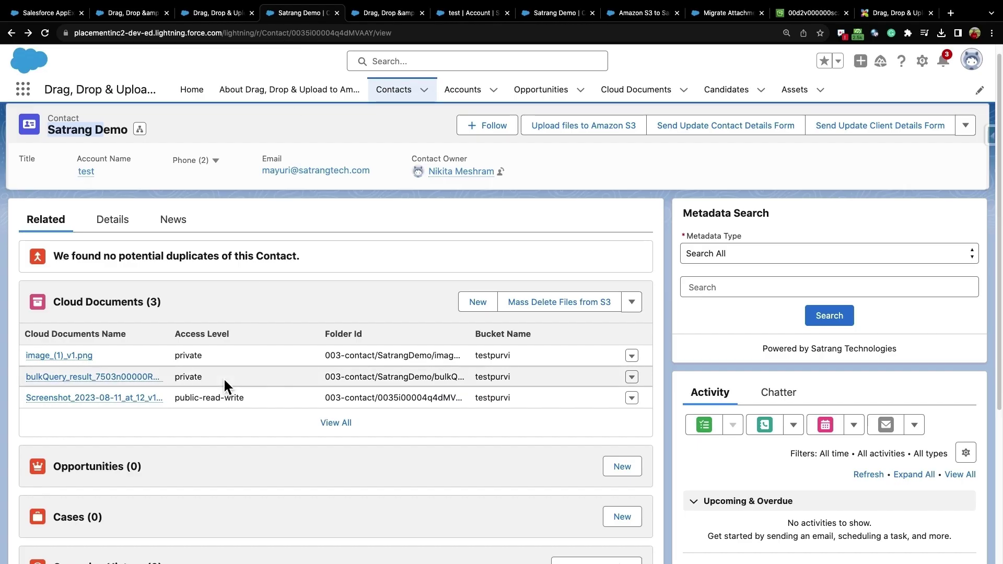
pyautogui.scroll(-1, 277, 402)
pyautogui.click(341, 411)
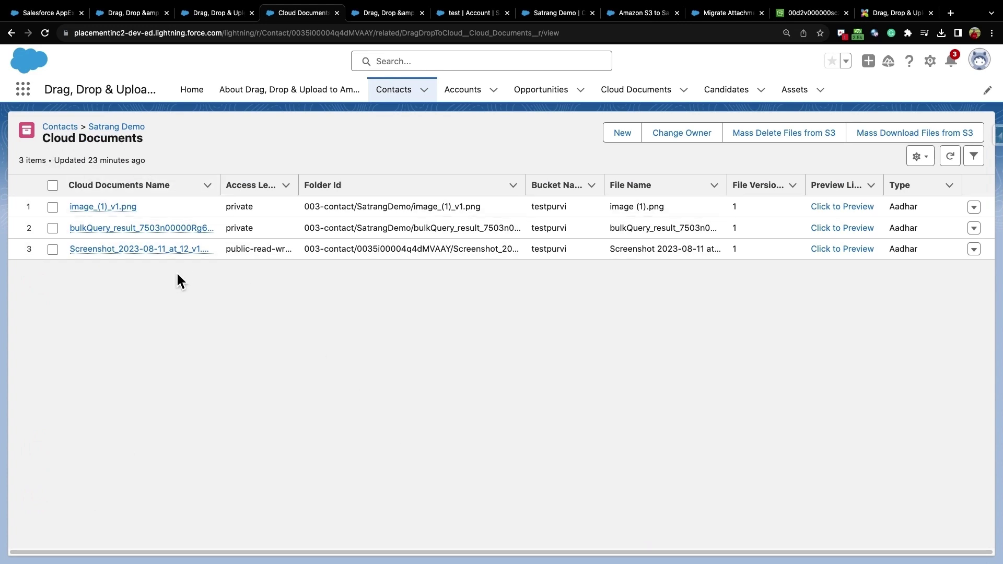
pyautogui.moveTo(357, 207); pyautogui.dragTo(407, 208)
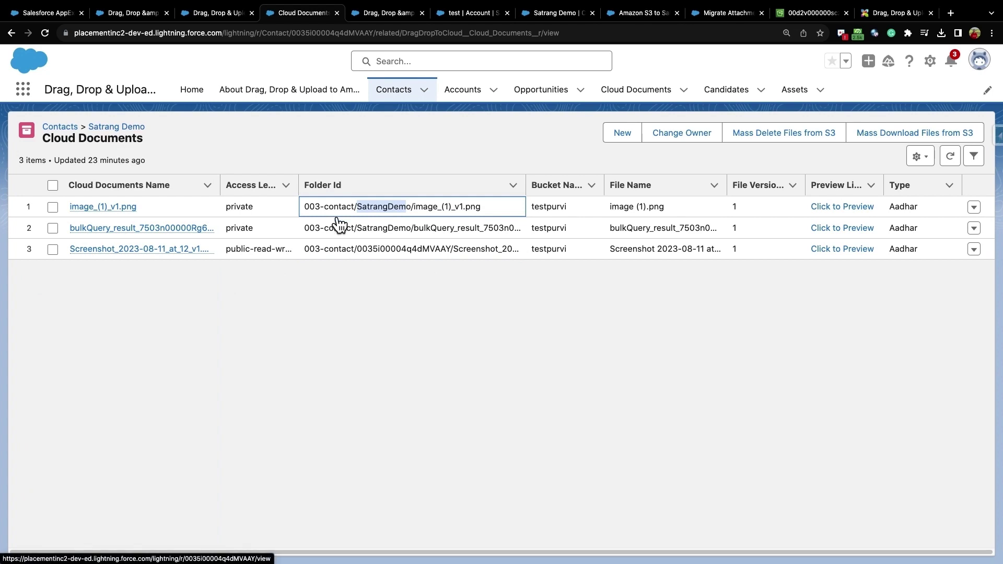
pyautogui.moveTo(358, 250); pyautogui.dragTo(451, 250)
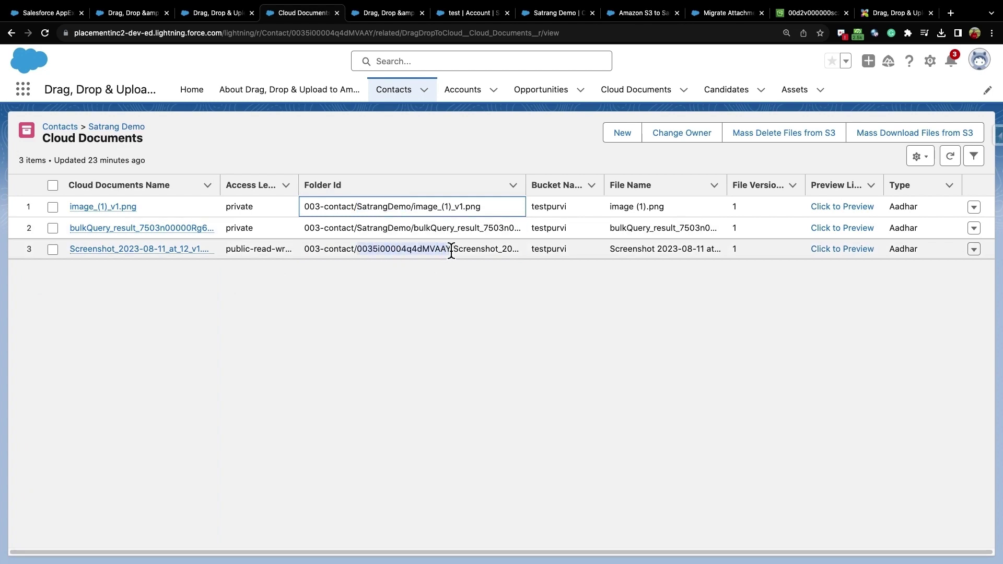
pyautogui.click(413, 328)
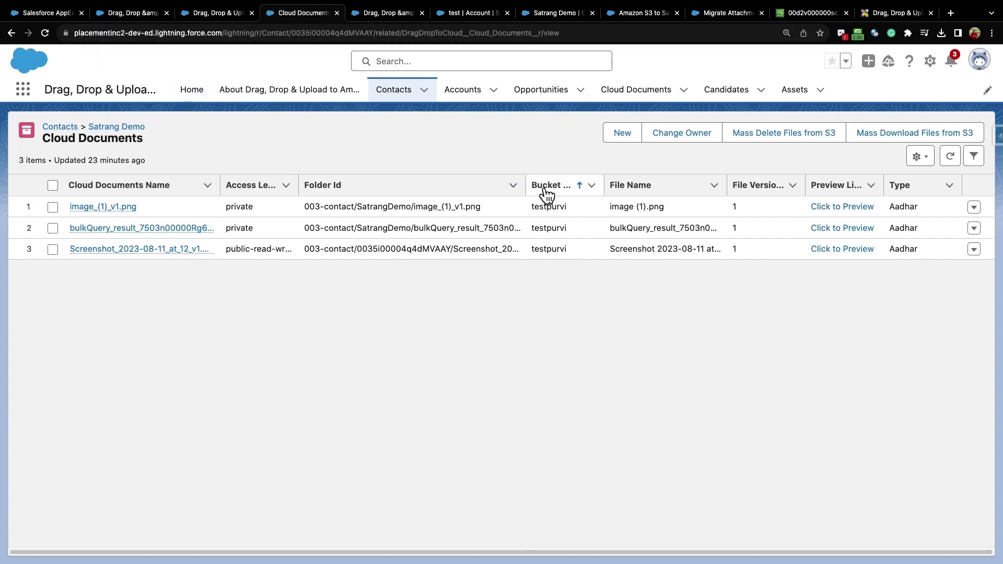
pyautogui.click(340, 191)
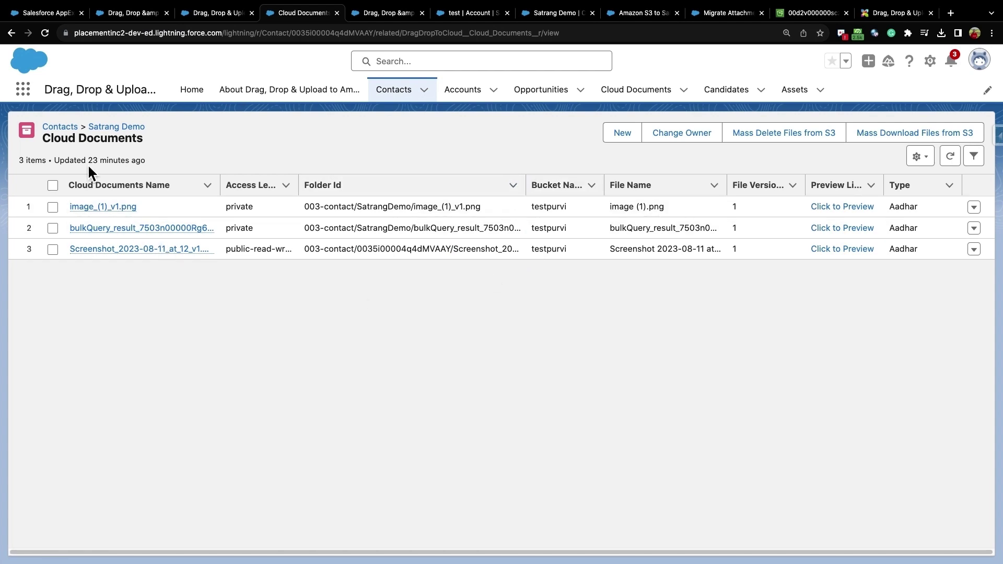
# Step: Go to the Amazon S3 to Salesforce Sync settings and examine the Auto Create Cloud Document option
pyautogui.click(128, 18)
pyautogui.scroll(-5, 212, 405)
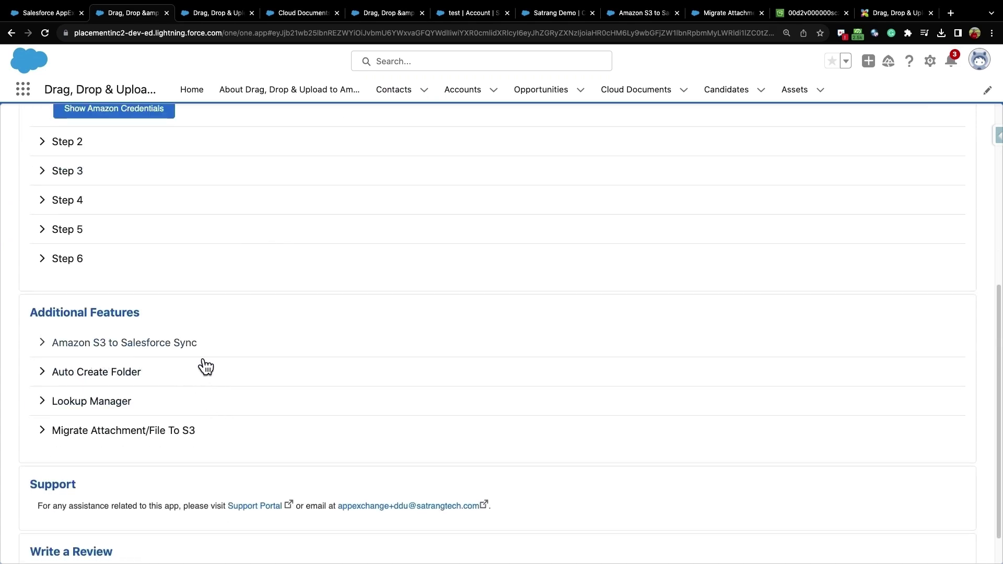
pyautogui.click(633, 13)
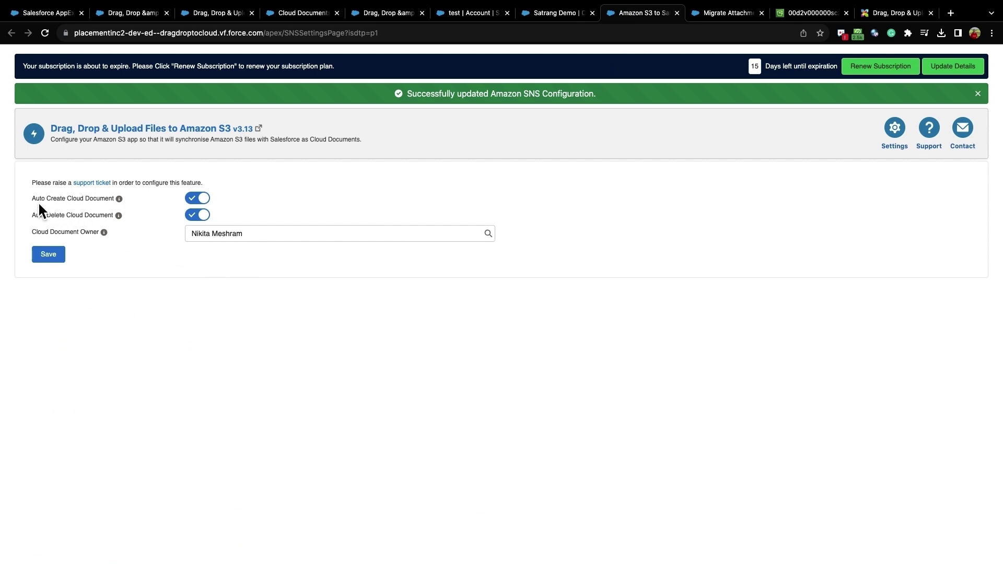
pyautogui.moveTo(38, 205); pyautogui.dragTo(63, 203)
pyautogui.click(20, 207)
pyautogui.click(200, 199)
pyautogui.click(198, 199)
pyautogui.moveTo(120, 201)
# Step: Examine the Auto Delete Cloud Document option and its explanation in the sync settings
pyautogui.click(205, 218)
pyautogui.click(211, 222)
pyautogui.click(211, 222)
pyautogui.click(211, 222)
pyautogui.moveTo(119, 222)
# Step: Read the explanation of the Cloud Document Owner field in the sync settings
pyautogui.moveTo(244, 235); pyautogui.dragTo(186, 239)
pyautogui.click(255, 238)
pyautogui.moveTo(255, 237); pyautogui.dragTo(136, 233)
pyautogui.moveTo(104, 233)
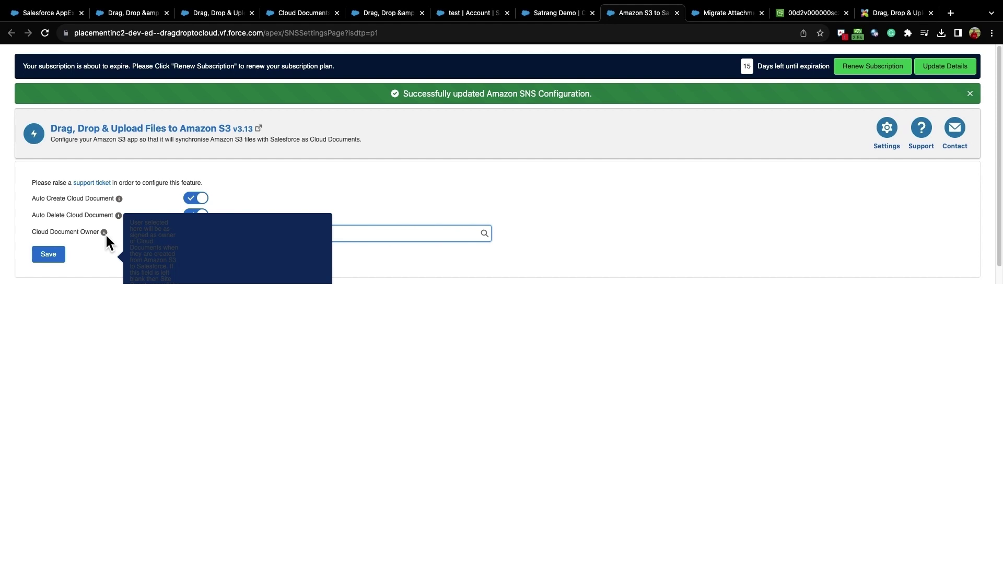
pyautogui.click(165, 296)
# Step: Clear the Cloud Document Owner and save the Amazon SNS configuration
pyautogui.moveTo(257, 239); pyautogui.dragTo(187, 242)
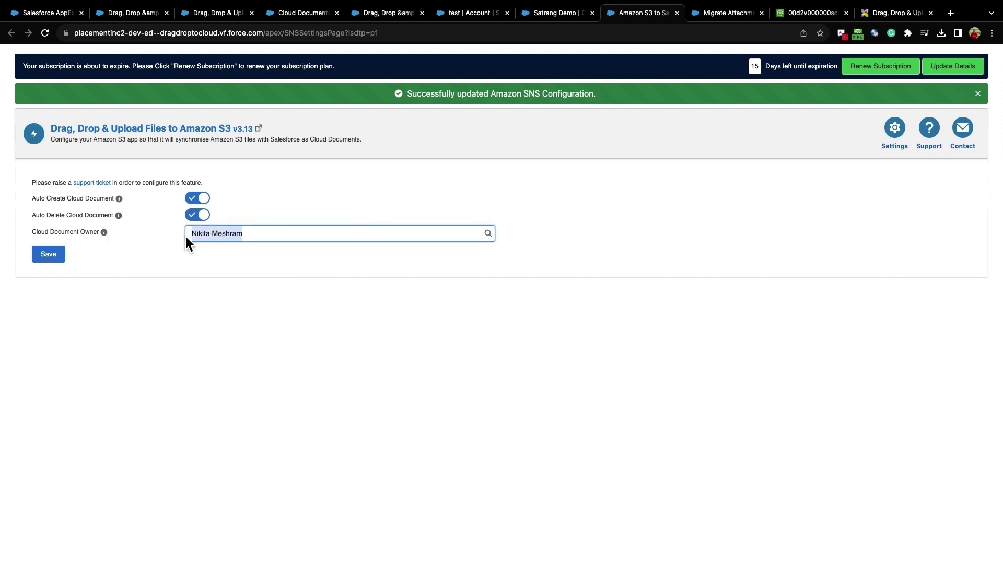
pyautogui.press('BackSpace')
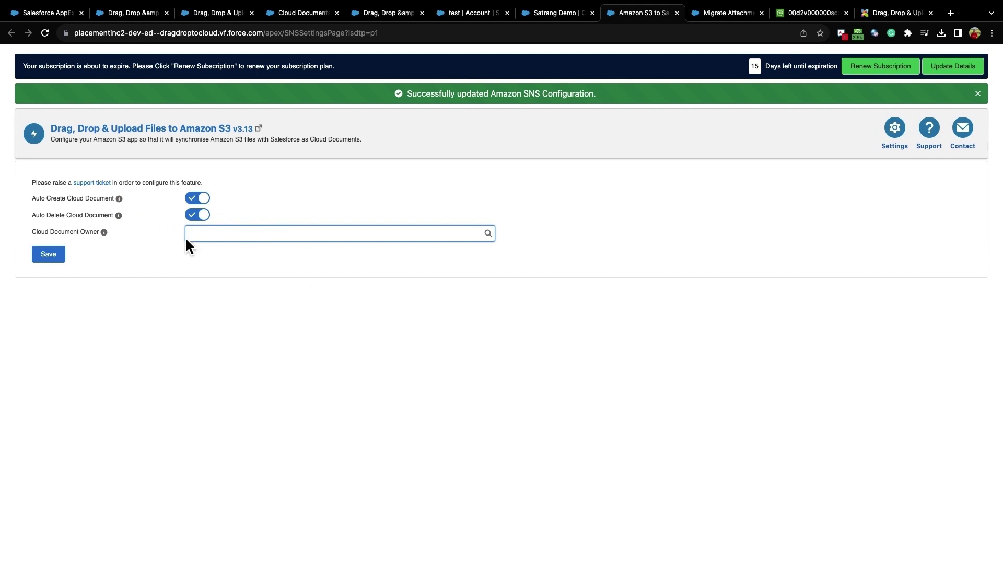
pyautogui.click(56, 255)
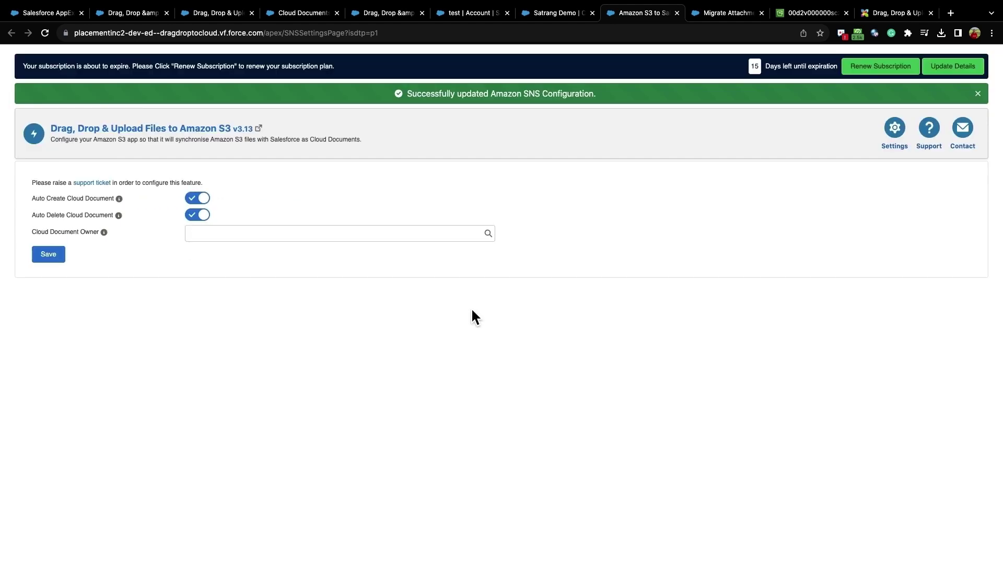
# Step: Review the Additional Features list and the account and contact folders in the Amazon S3 bucket
pyautogui.click(129, 18)
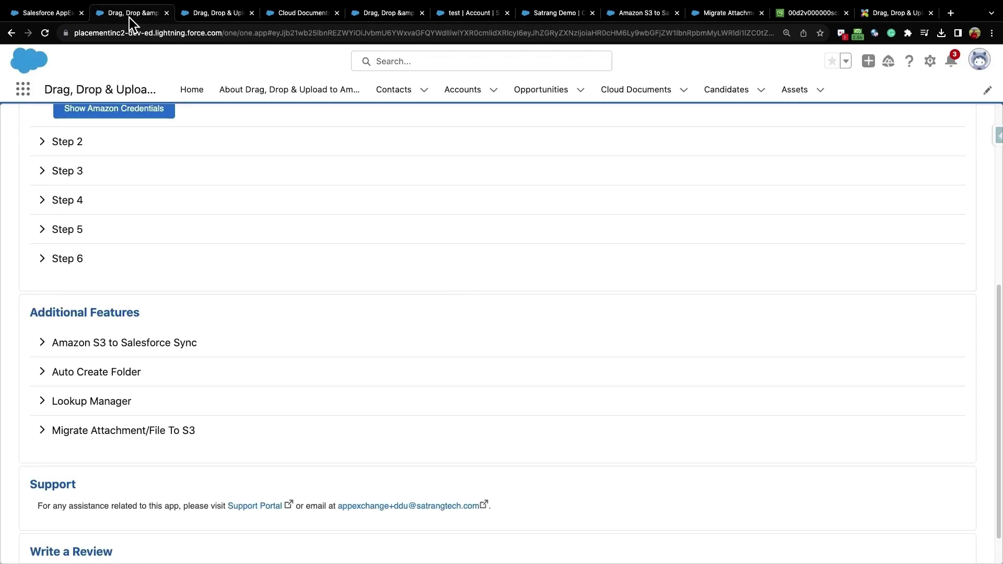
pyautogui.scroll(-2, 334, 297)
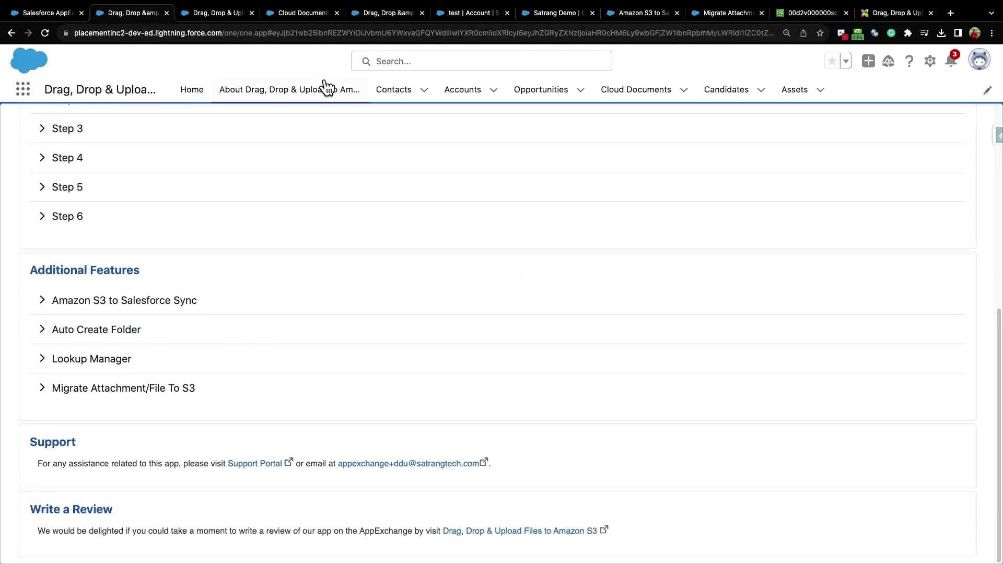
pyautogui.click(811, 13)
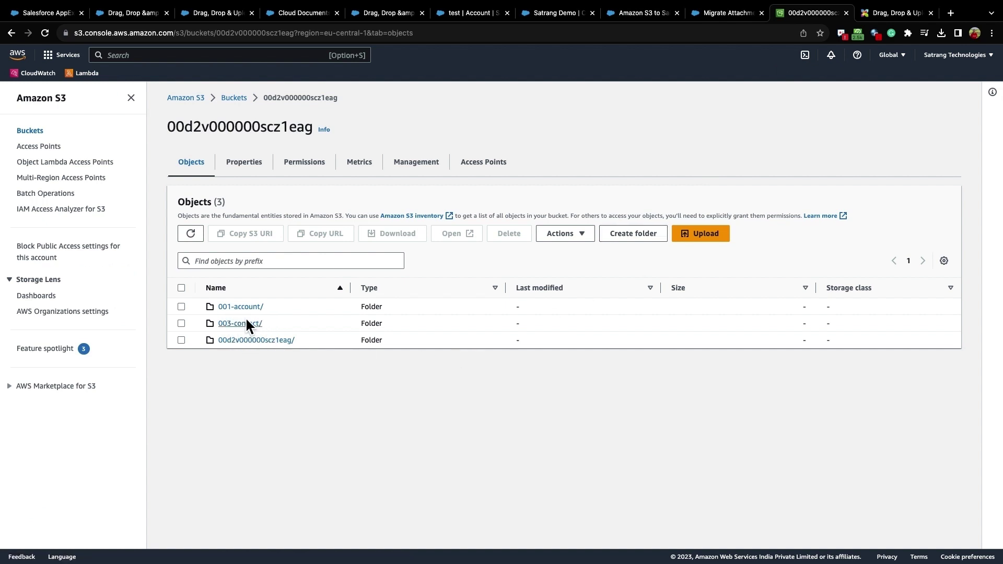
pyautogui.click(131, 18)
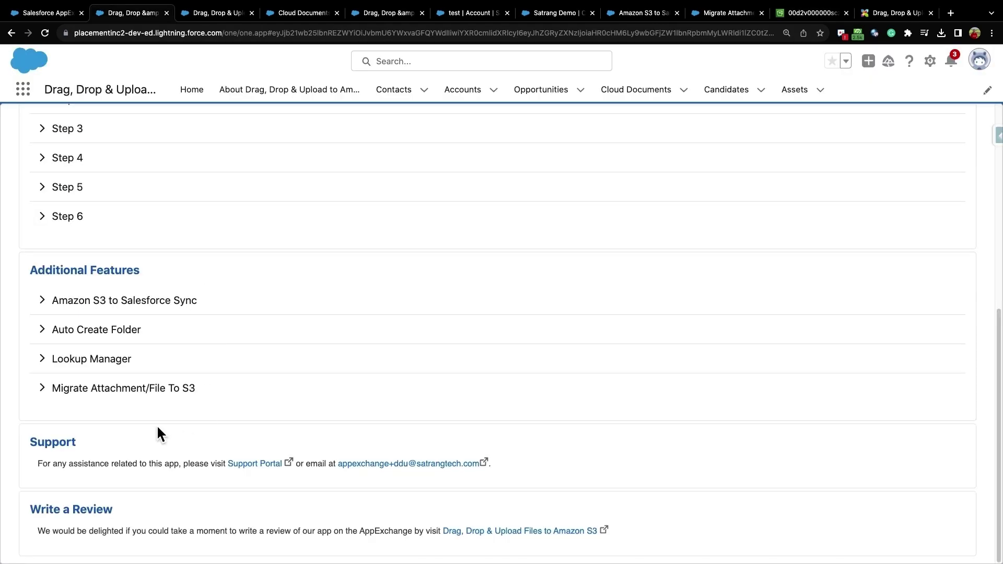
# Step: Compare the cloud documents listed on the test account with those on its related contact
pyautogui.click(458, 16)
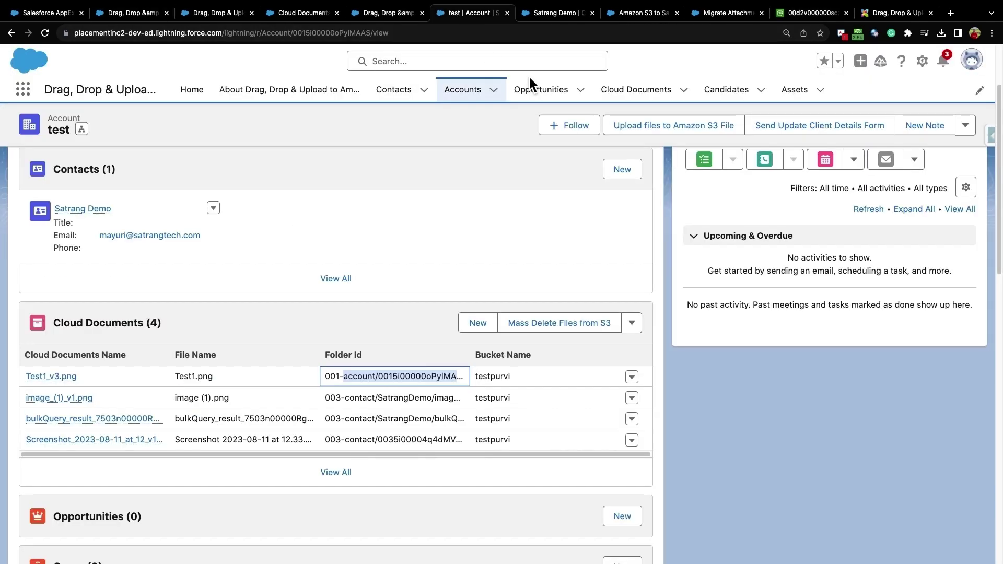
pyautogui.scroll(2, 520, 210)
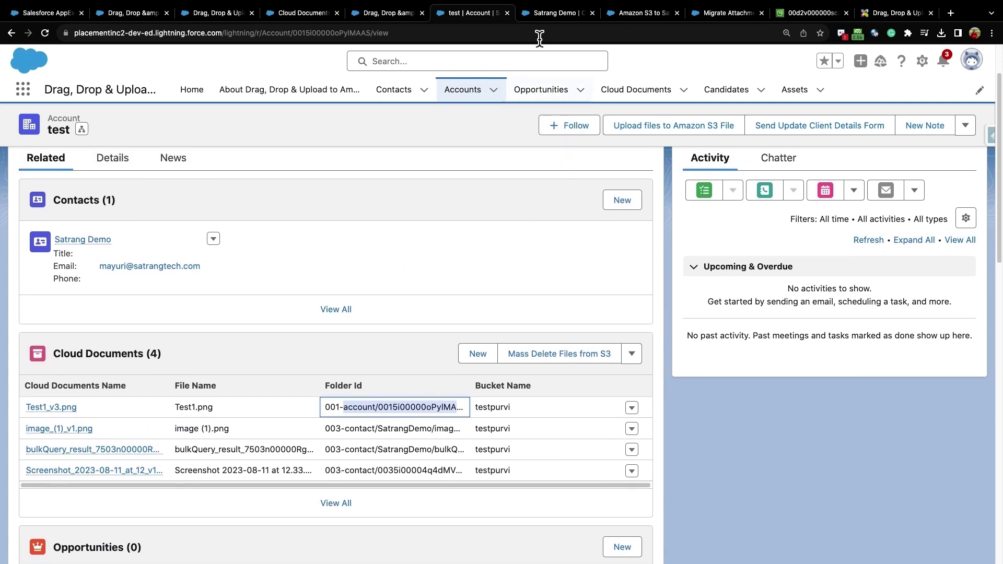
pyautogui.click(547, 20)
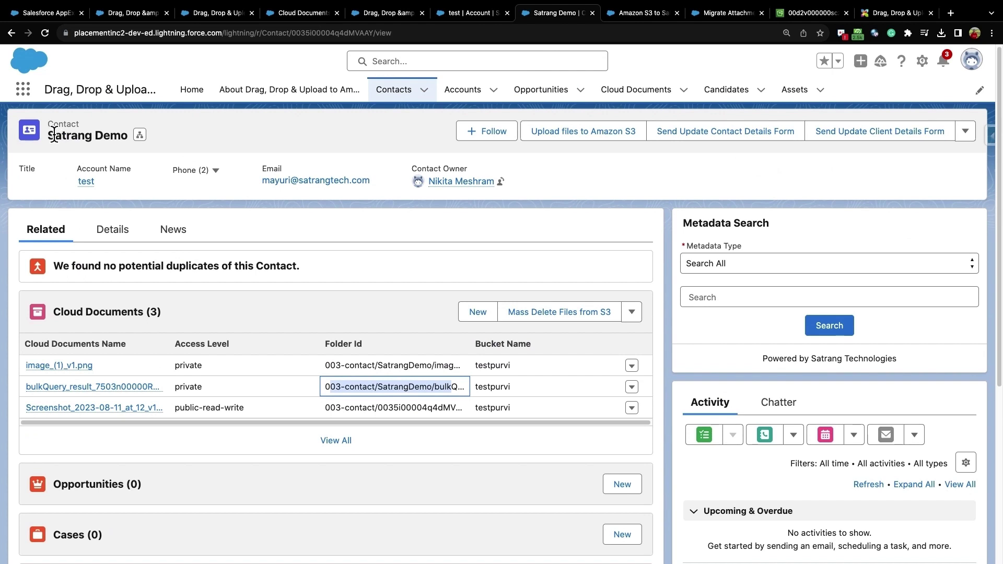
pyautogui.scroll(-1, 105, 276)
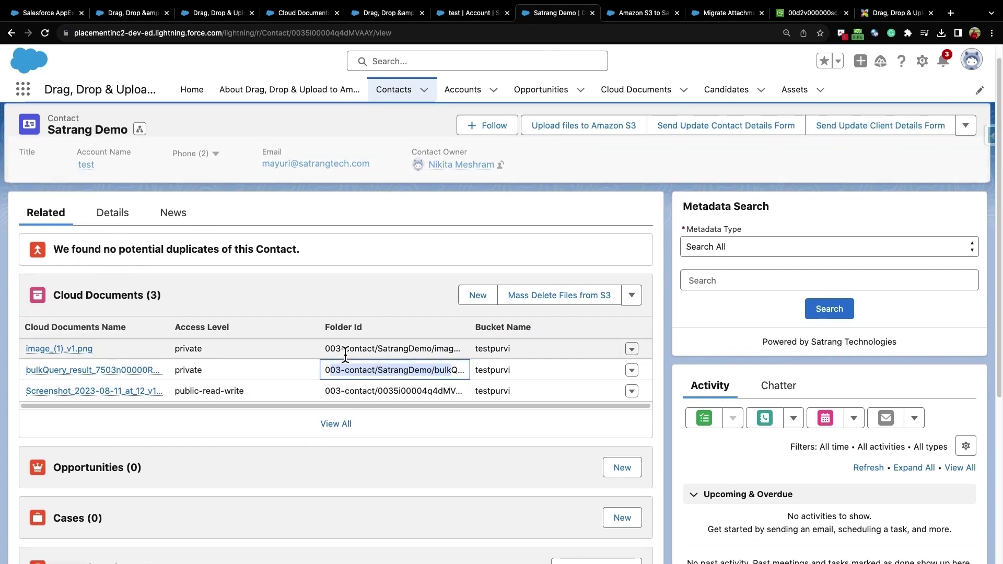
# Step: Check the folder paths of the contact's and the test account's cloud documents, and return to the Additional Features list
pyautogui.moveTo(341, 370); pyautogui.dragTo(359, 370)
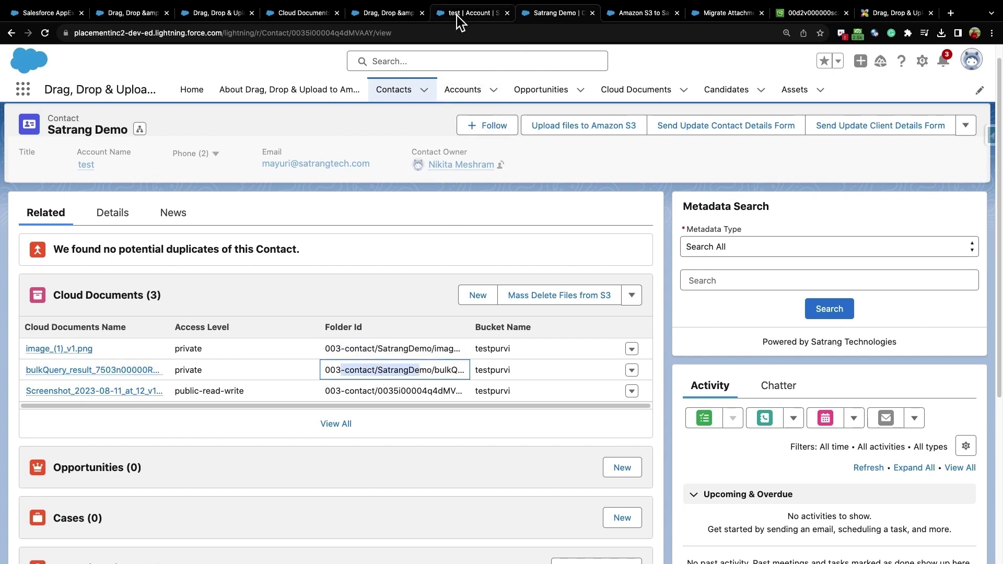
pyautogui.click(436, 10)
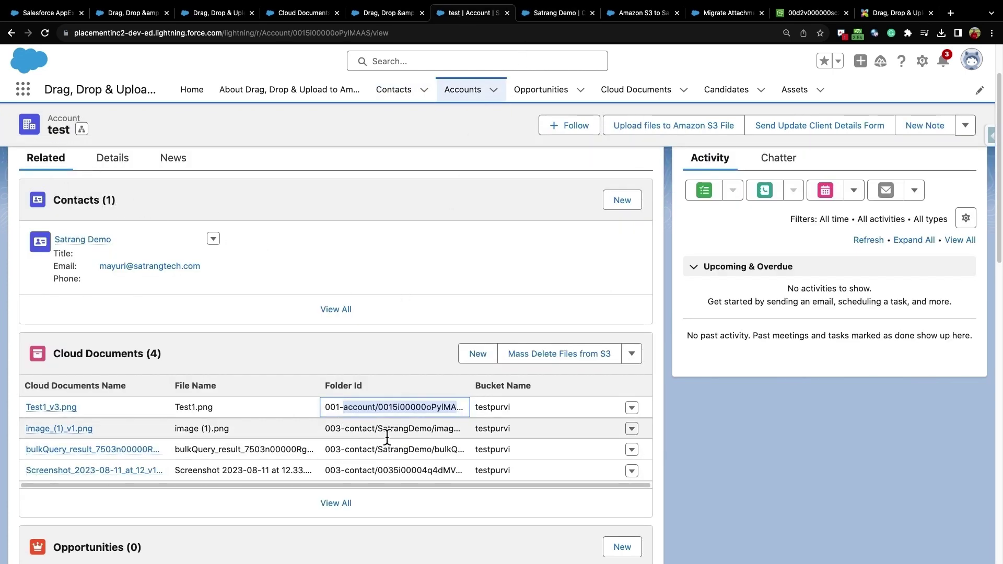
pyautogui.click(121, 14)
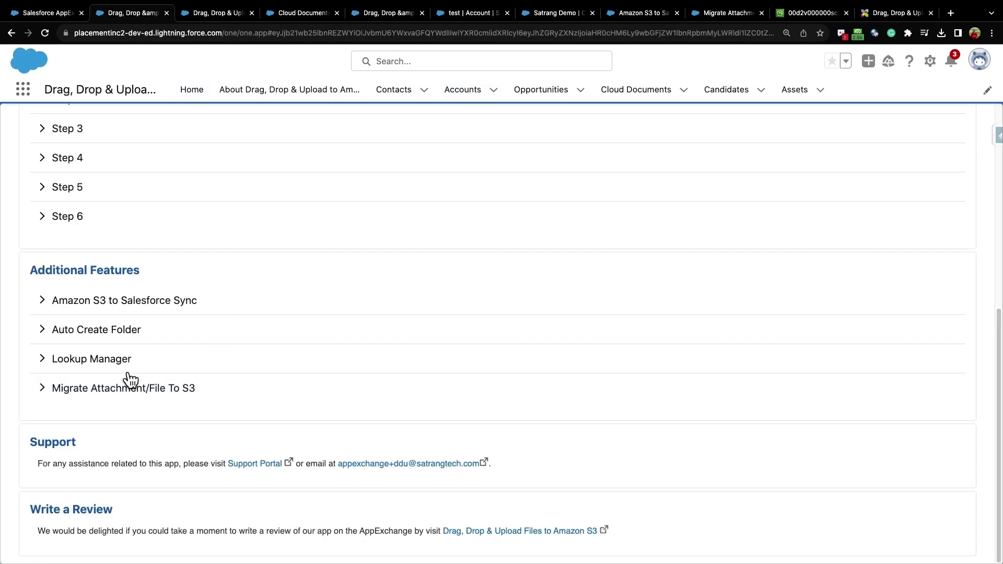
# Step: In the Migrate Attachment settings, keep the attachment migration trigger enabled and turn on Delete Attachment After Upload
pyautogui.click(724, 13)
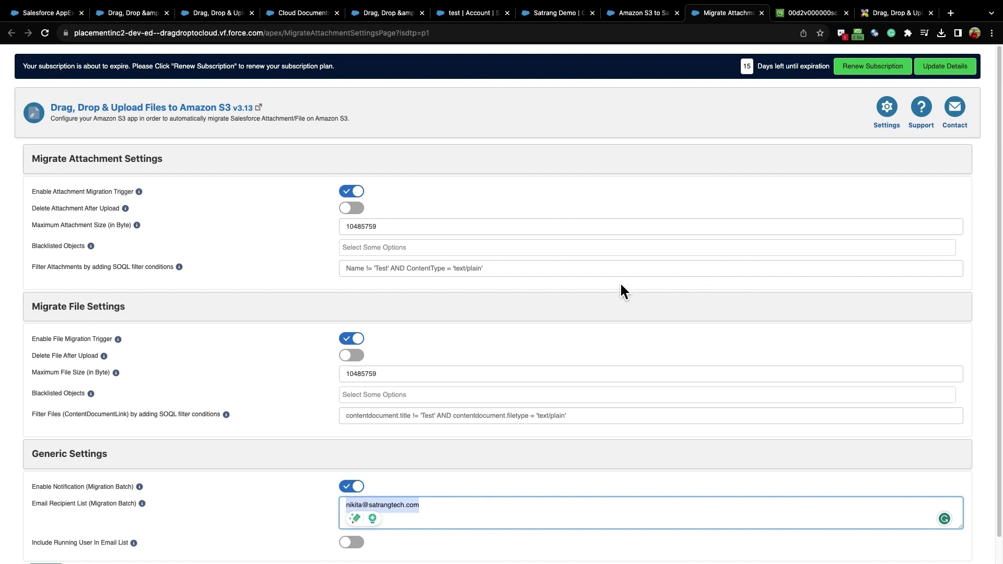
pyautogui.scroll(-1, 590, 293)
pyautogui.scroll(1, 561, 301)
pyautogui.click(355, 192)
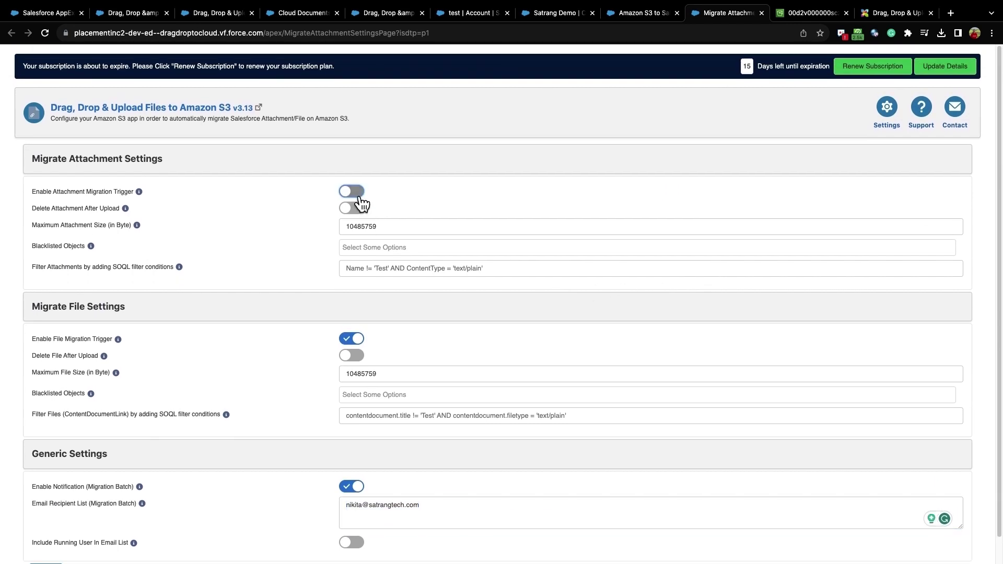
pyautogui.click(355, 192)
pyautogui.click(355, 193)
pyautogui.click(359, 198)
pyautogui.click(367, 224)
pyautogui.click(359, 210)
# Step: Read the explanations of the attachment migration trigger, deletion, maximum size, blacklisted objects and SOQL filter settings
pyautogui.moveTo(145, 194)
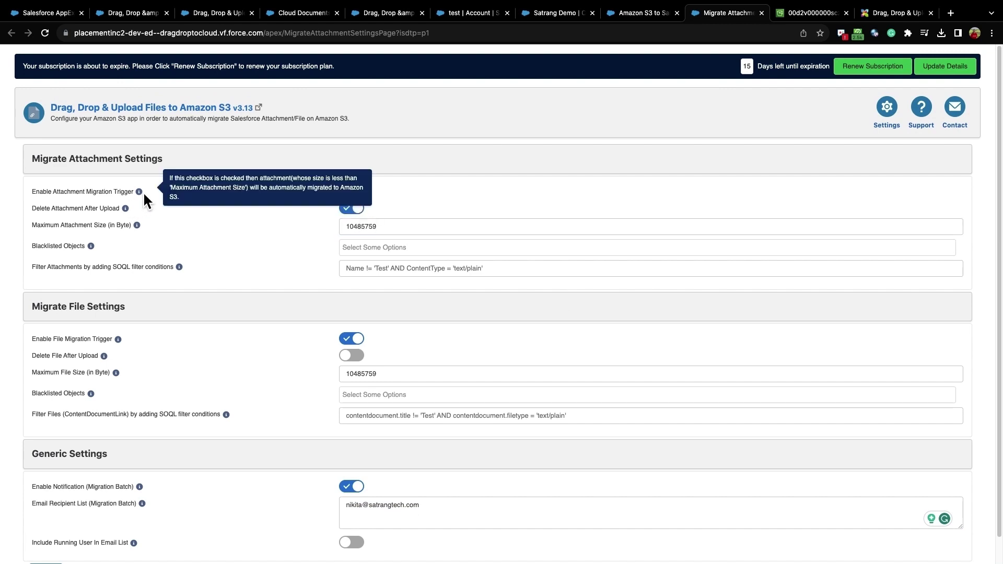
pyautogui.moveTo(125, 209)
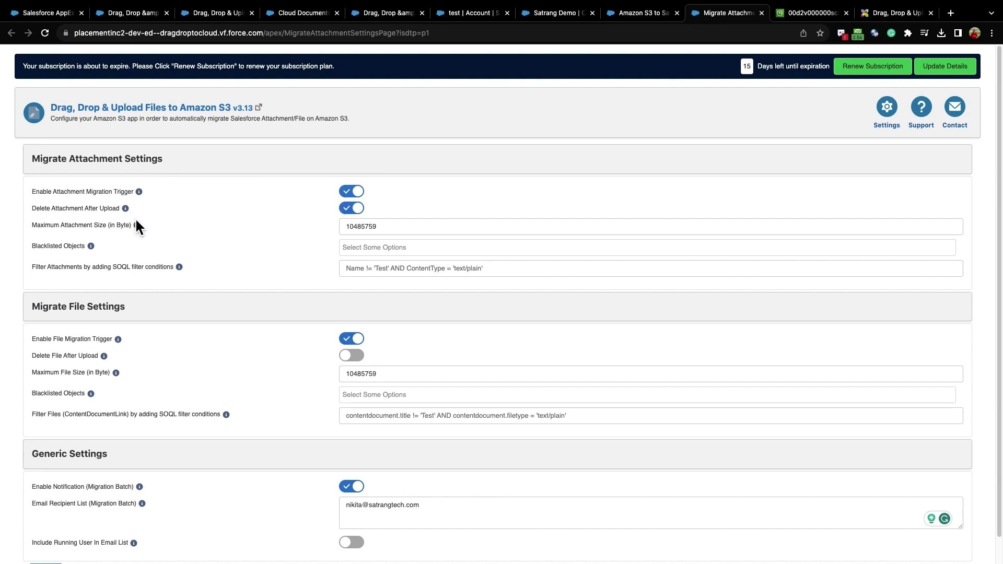
pyautogui.moveTo(138, 225)
pyautogui.moveTo(92, 247)
pyautogui.moveTo(180, 267)
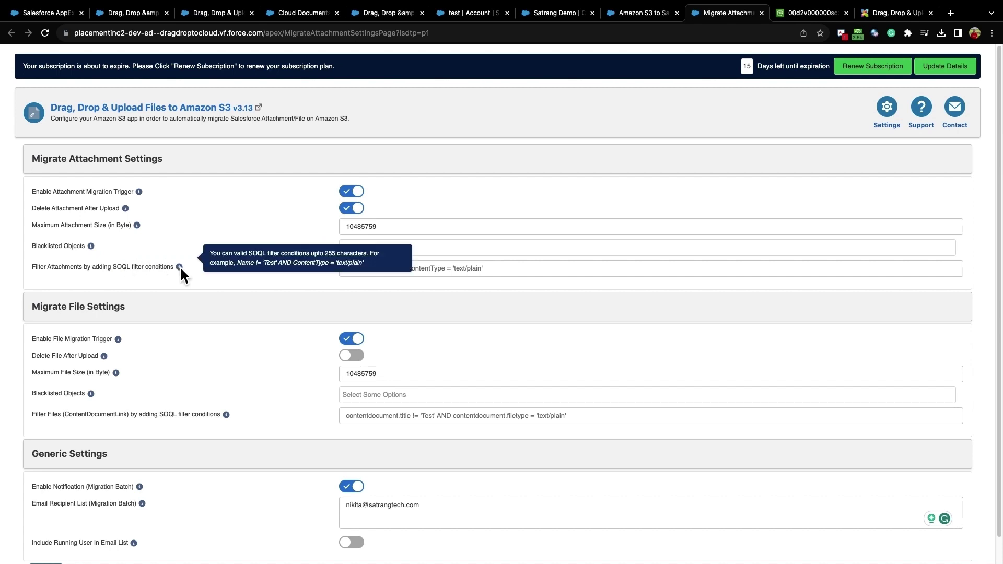
# Step: In the Migrate File settings, keep the file migration trigger enabled and turn on Delete File After Upload
pyautogui.scroll(-2, 180, 267)
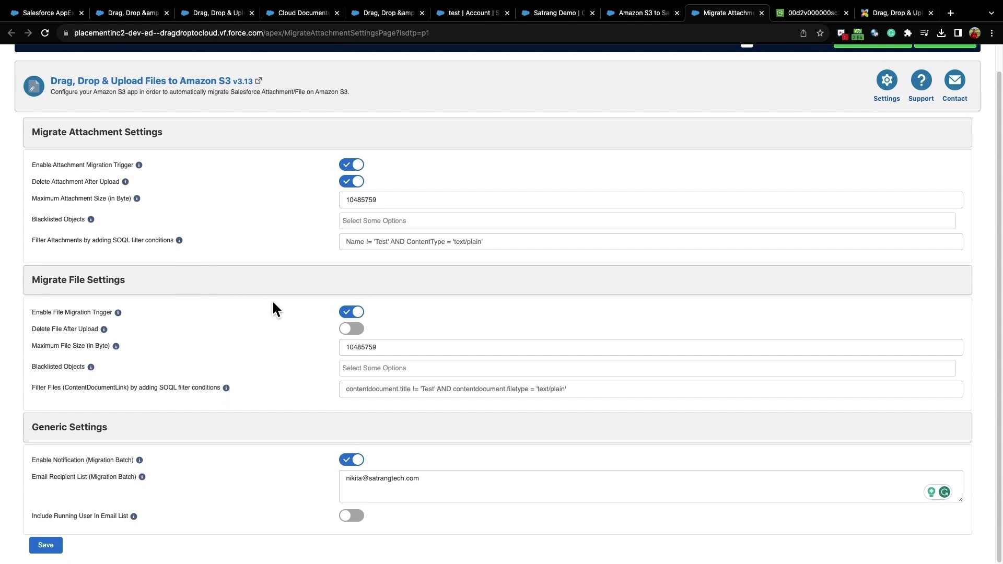
pyautogui.click(363, 316)
pyautogui.click(361, 330)
pyautogui.click(361, 330)
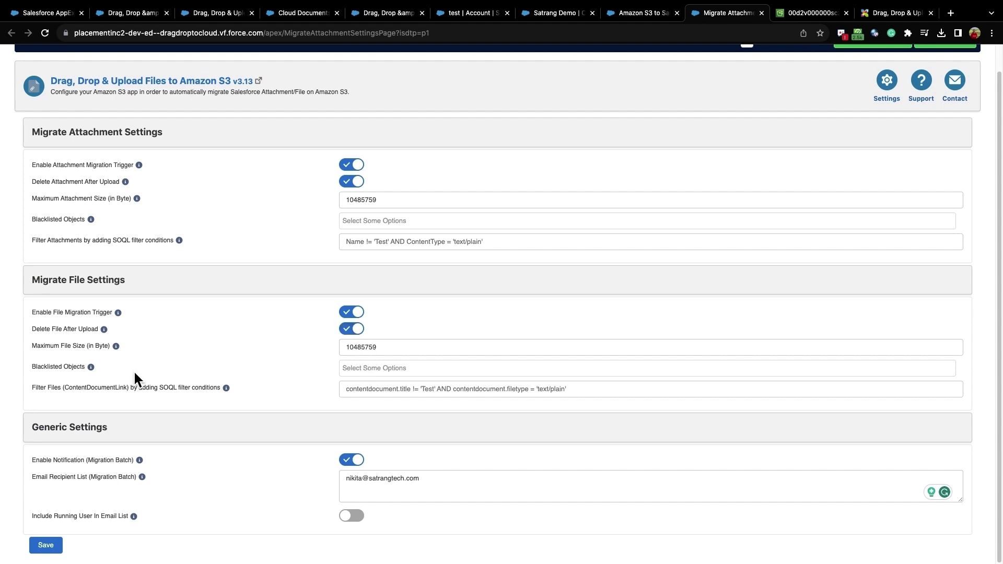
# Step: View the objects available for blacklisting from file migration and the SOQL filter condition for files
pyautogui.click(346, 369)
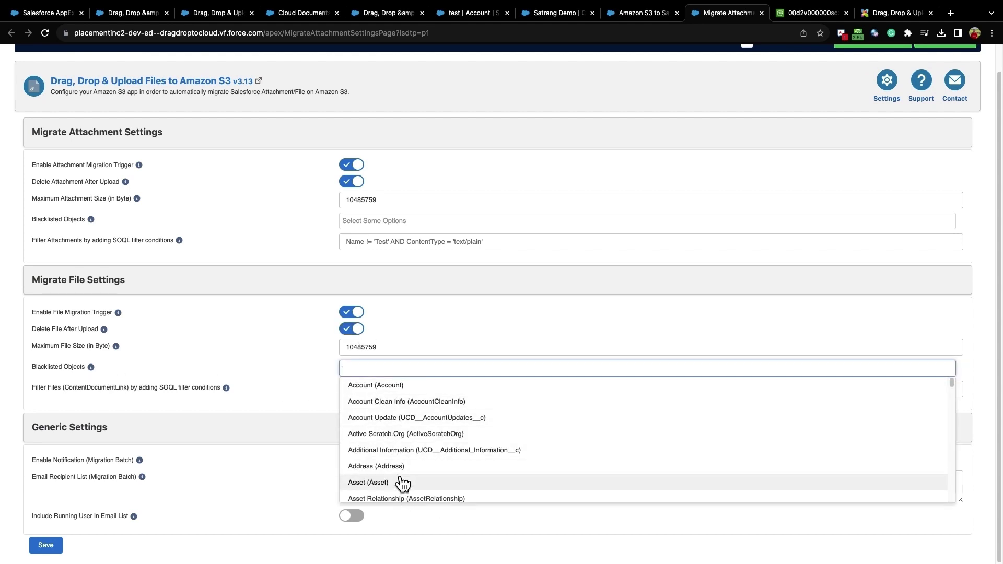
pyautogui.click(308, 368)
pyautogui.click(365, 371)
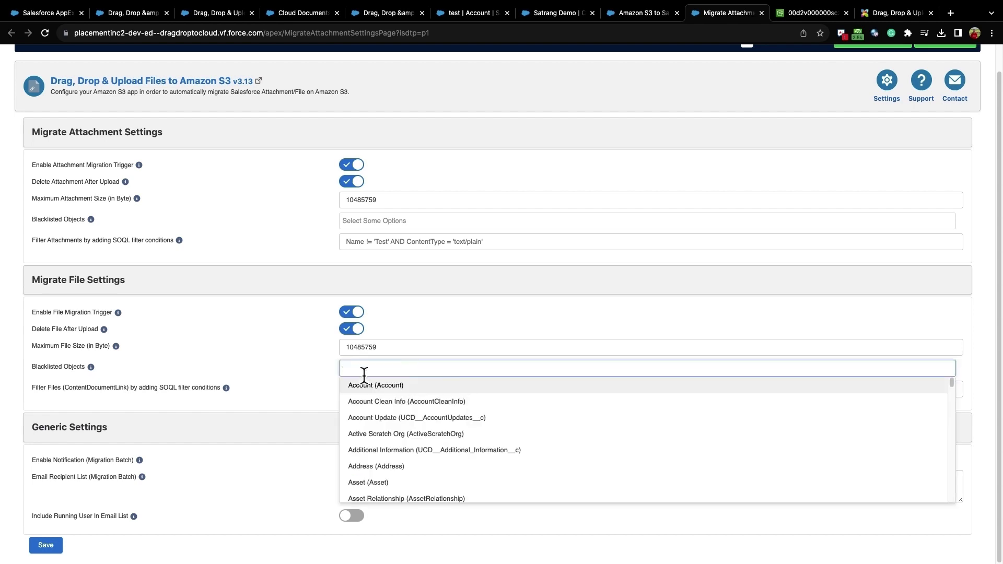
pyautogui.click(317, 397)
pyautogui.click(375, 393)
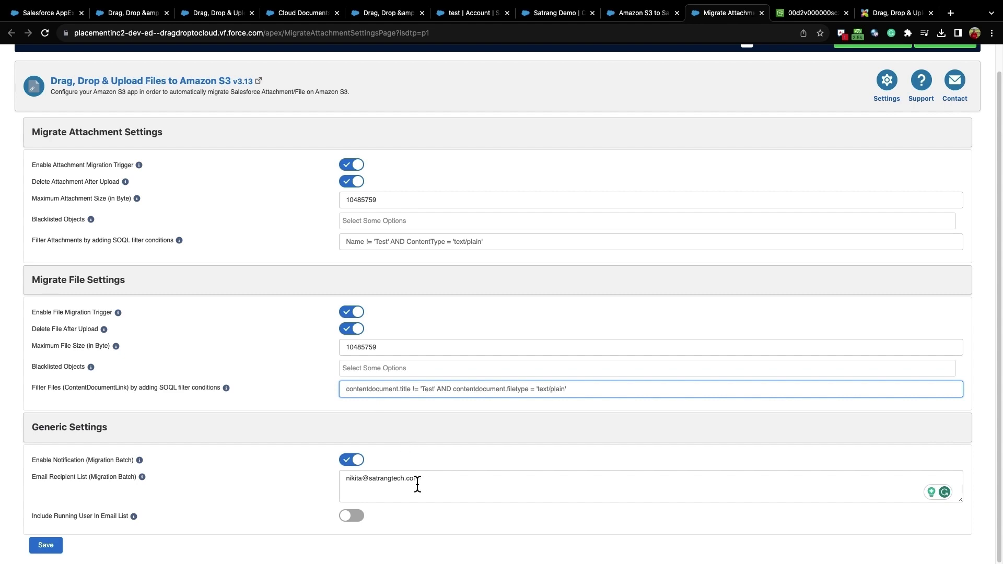
# Step: Switch the migration batch notification off and back on, and point out the email recipient list
pyautogui.click(360, 465)
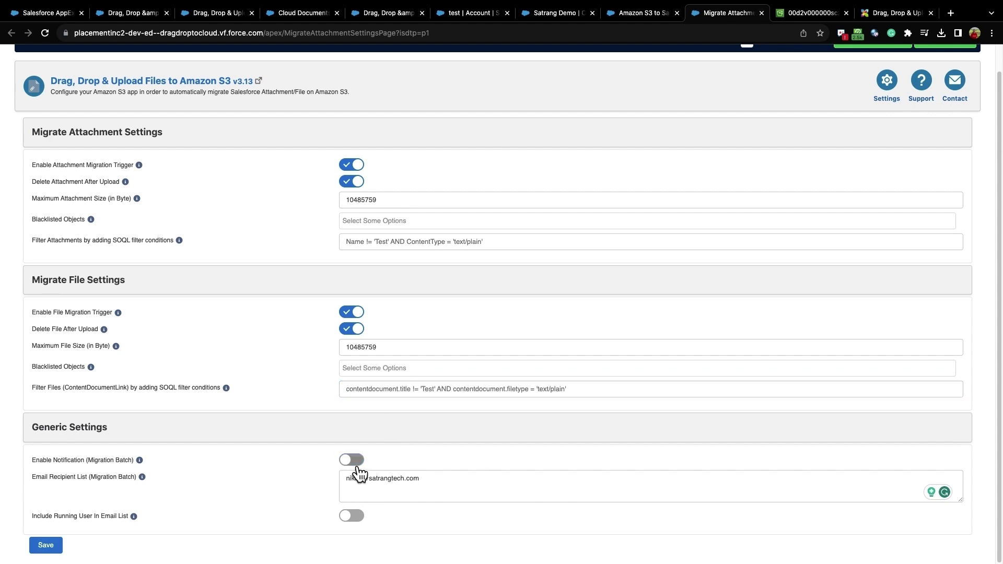
pyautogui.click(360, 465)
pyautogui.click(360, 466)
pyautogui.click(361, 467)
pyautogui.moveTo(454, 483); pyautogui.dragTo(327, 497)
# Step: Include the running user in the migration batch email list and save the attachment and file migration settings
pyautogui.click(357, 525)
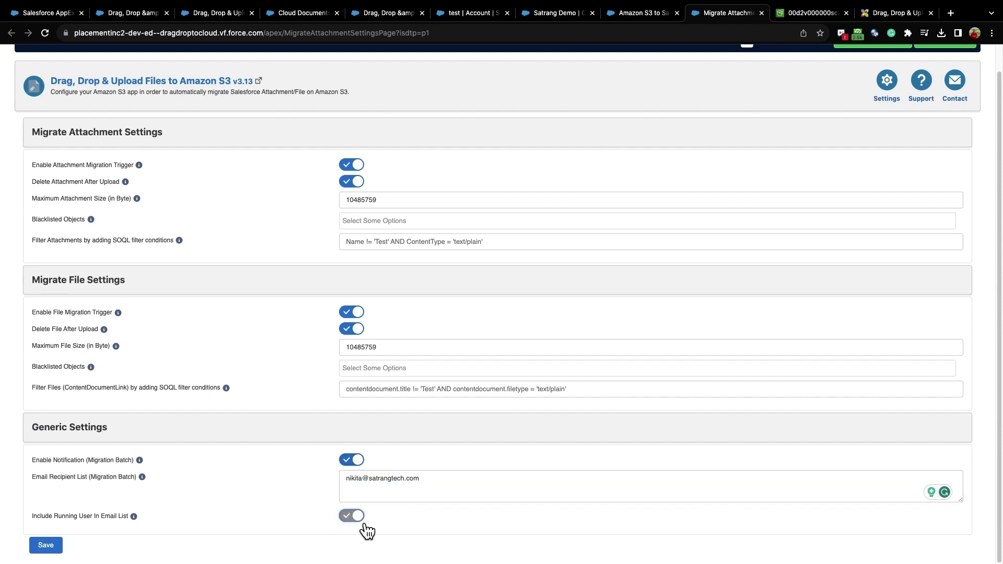
pyautogui.click(360, 526)
pyautogui.click(361, 525)
pyautogui.click(366, 525)
pyautogui.moveTo(432, 479); pyautogui.dragTo(333, 485)
pyautogui.click(182, 507)
pyautogui.click(360, 520)
pyautogui.click(361, 520)
pyautogui.click(360, 520)
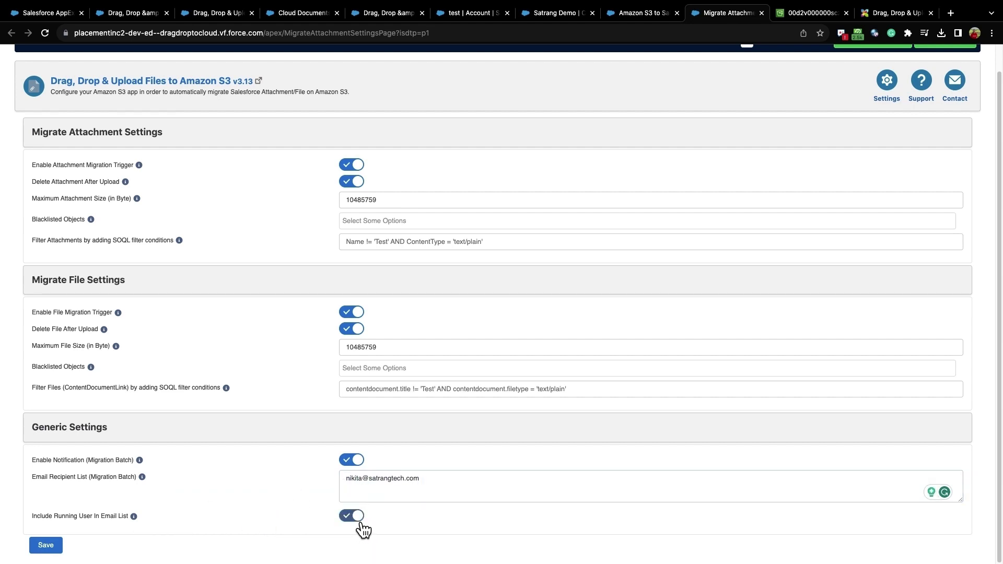
pyautogui.click(414, 480)
pyautogui.click(46, 545)
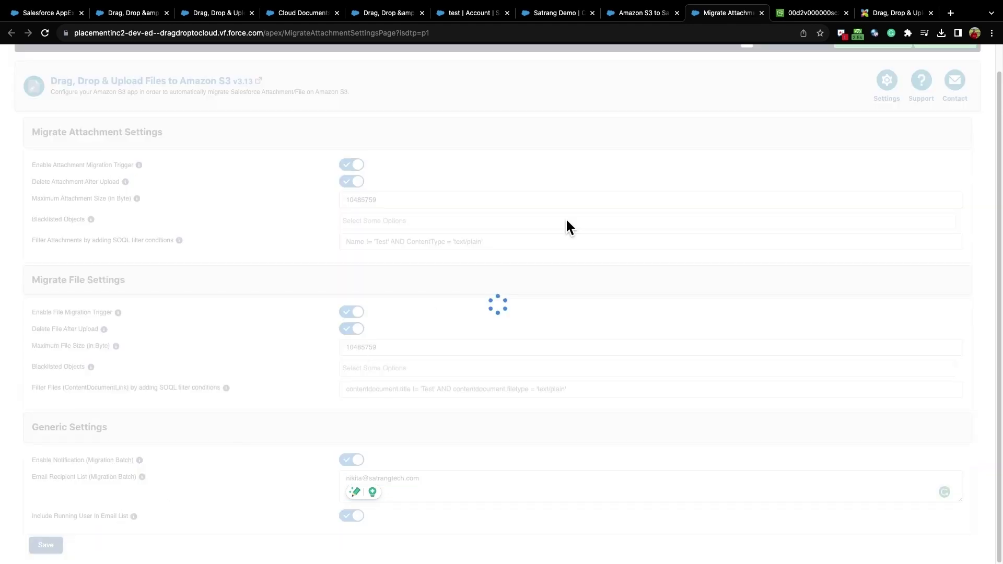
# Step: Review the support portal's solutions page for the app and the support and contact options on the migration settings page
pyautogui.click(888, 13)
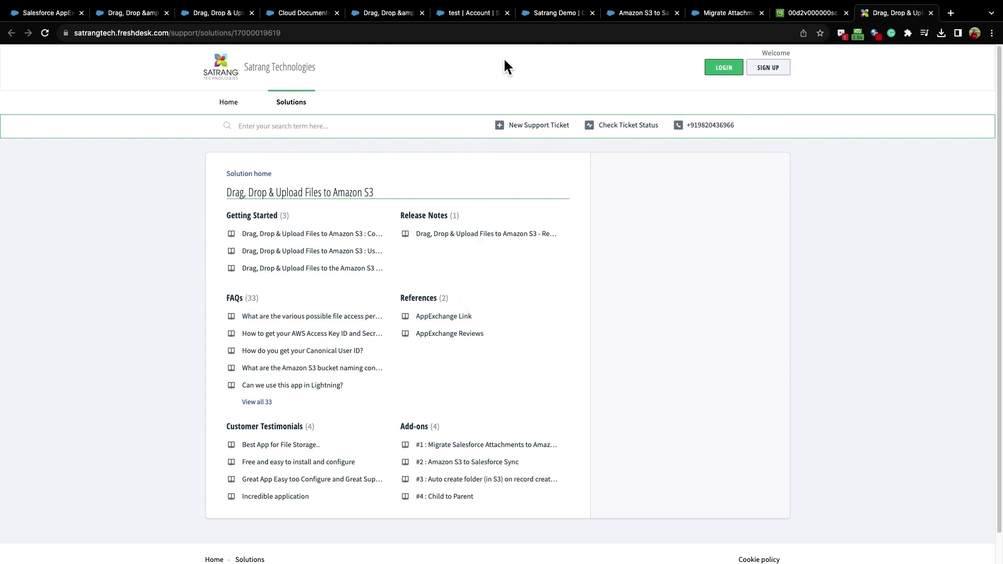
pyautogui.click(700, 13)
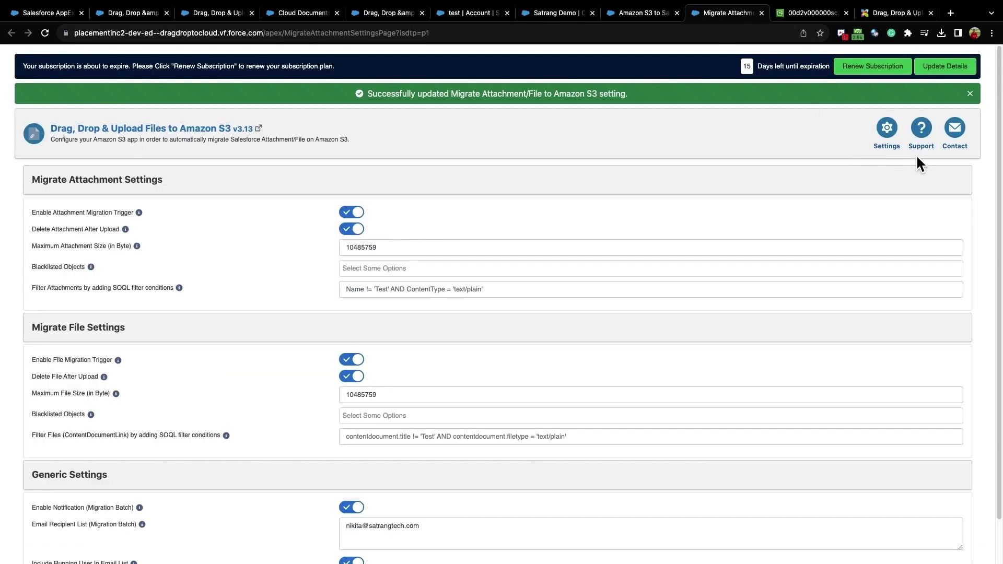
pyautogui.click(890, 12)
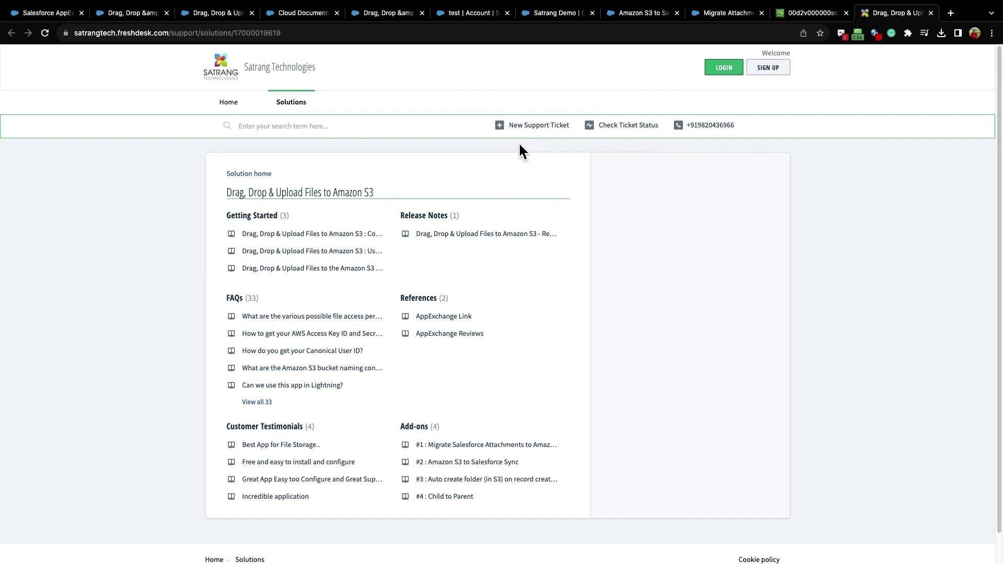
# Step: Open the customer reviews on the app's AppExchange listing
pyautogui.click(64, 14)
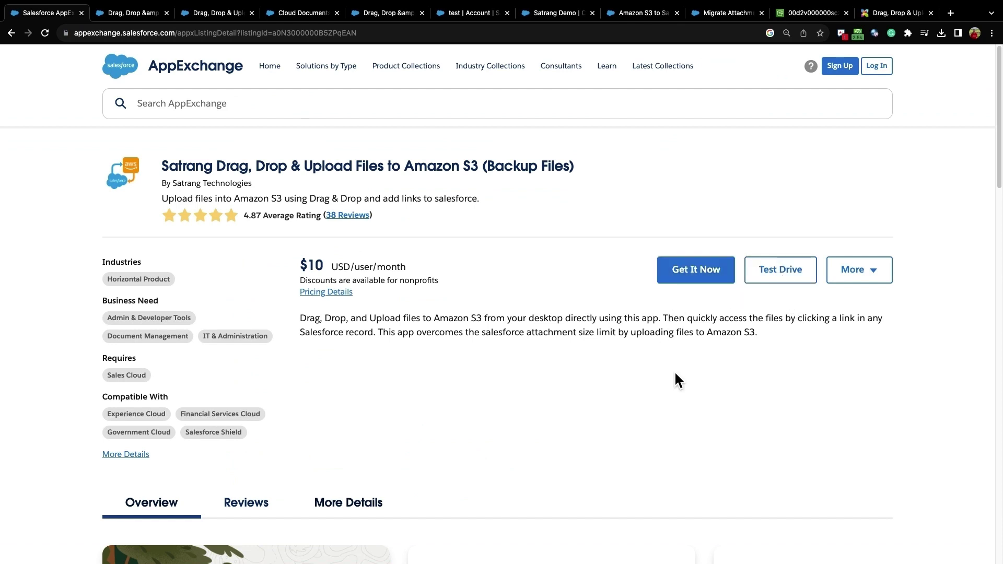
pyautogui.scroll(-3, 676, 384)
pyautogui.click(264, 375)
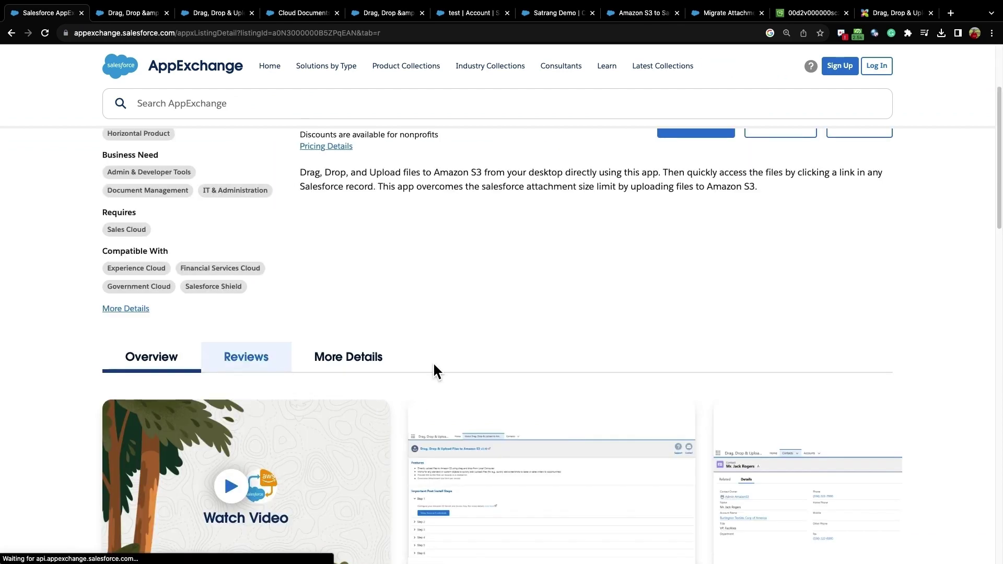